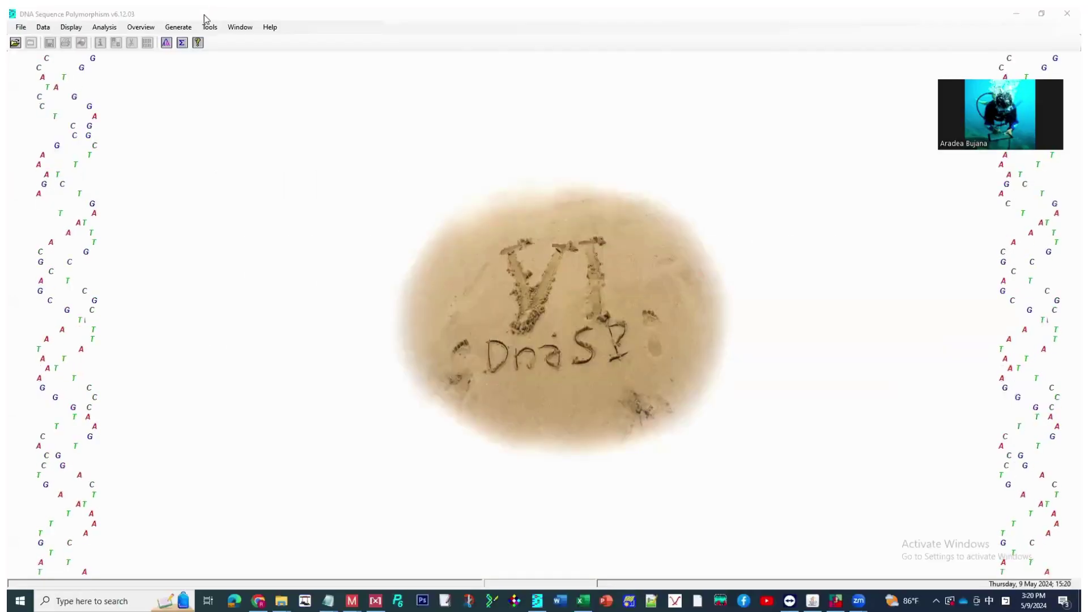
Load Thunnus albacares.fas into DnaSP and dismiss its 47-sequence, 625-site data summary.
left_click(822, 20)
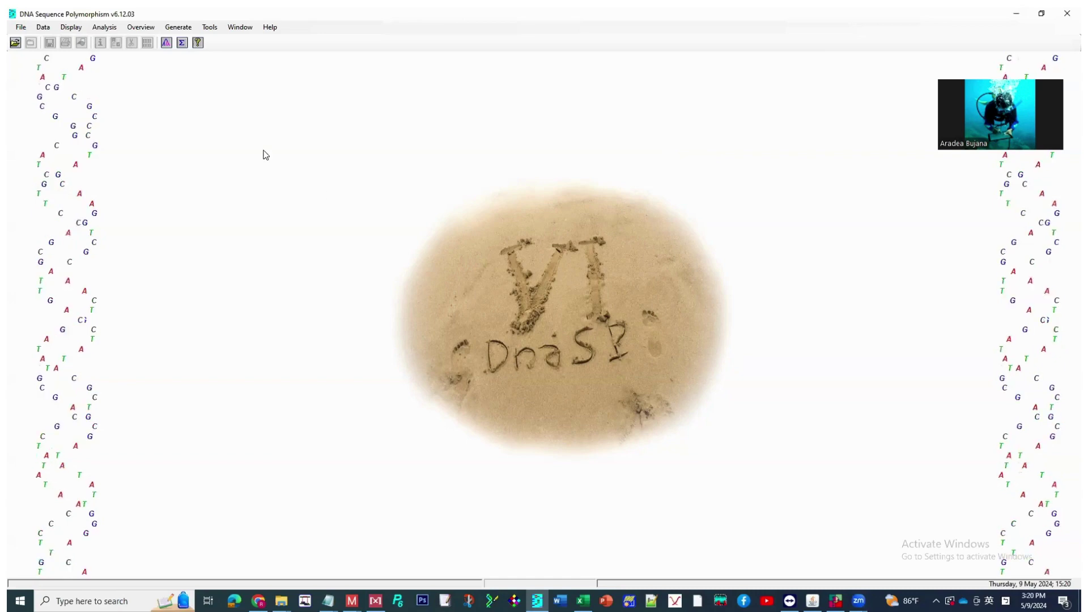
left_click(22, 26)
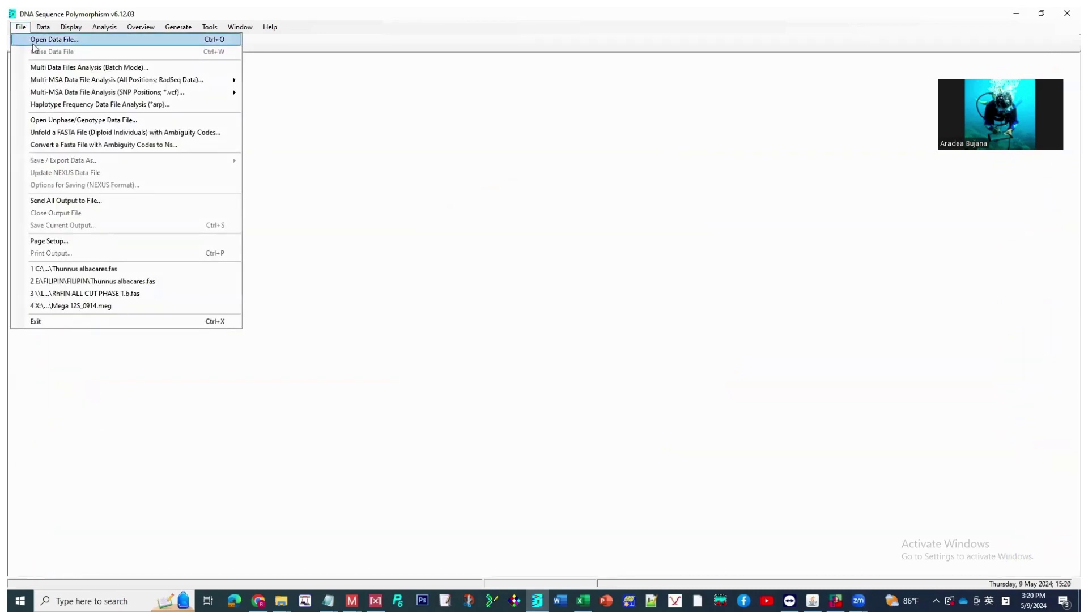
left_click(52, 40)
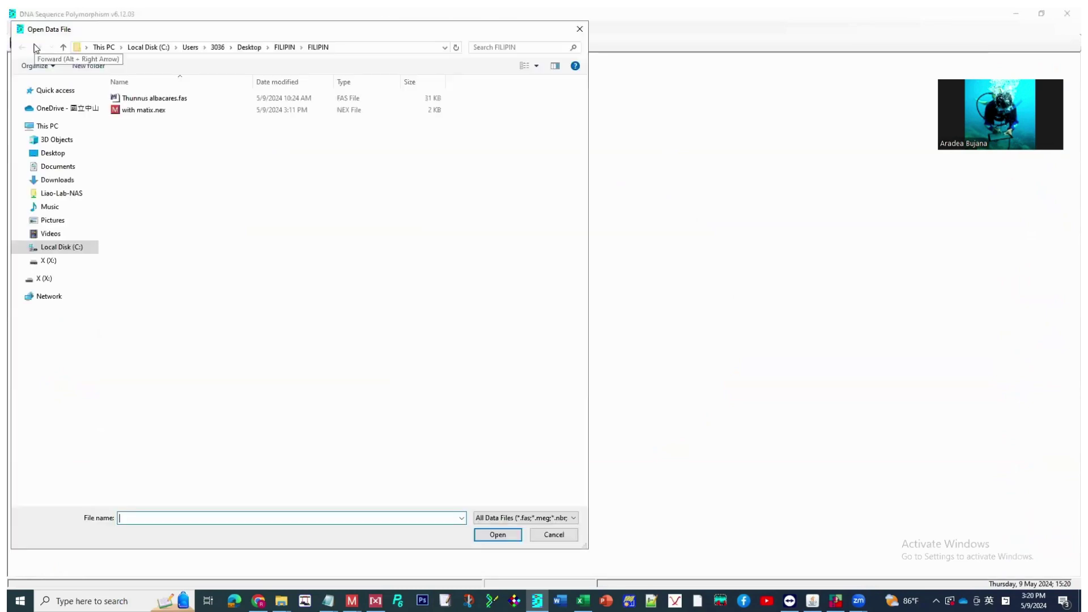
left_click(211, 98)
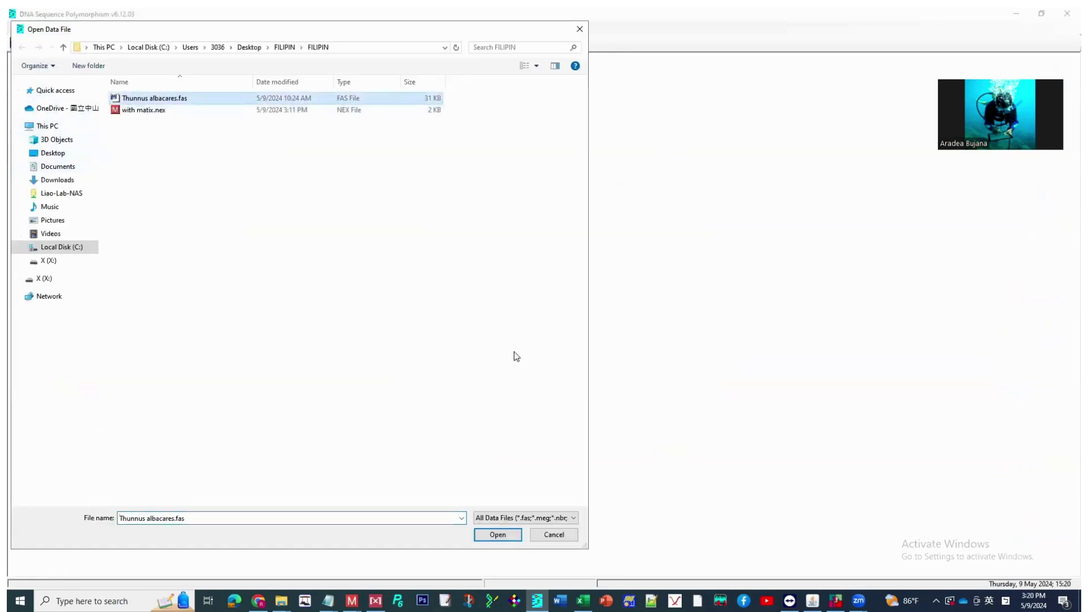
left_click(499, 535)
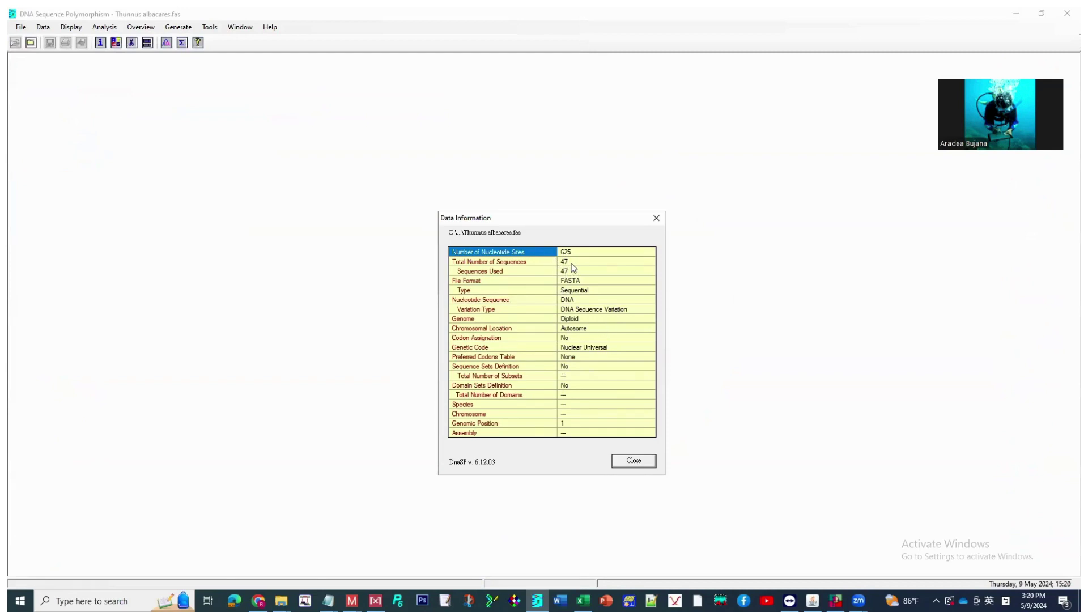
left_click(632, 464)
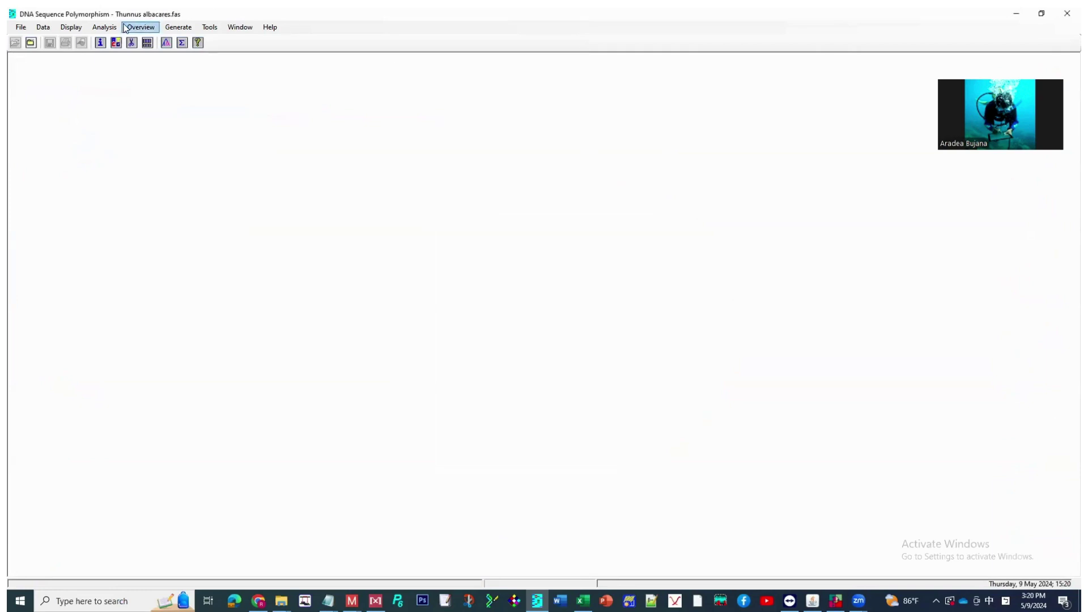
Run DNA Polymorphism with variance of Pi and Jukes-Cantor Pi enabled.
left_click(105, 28)
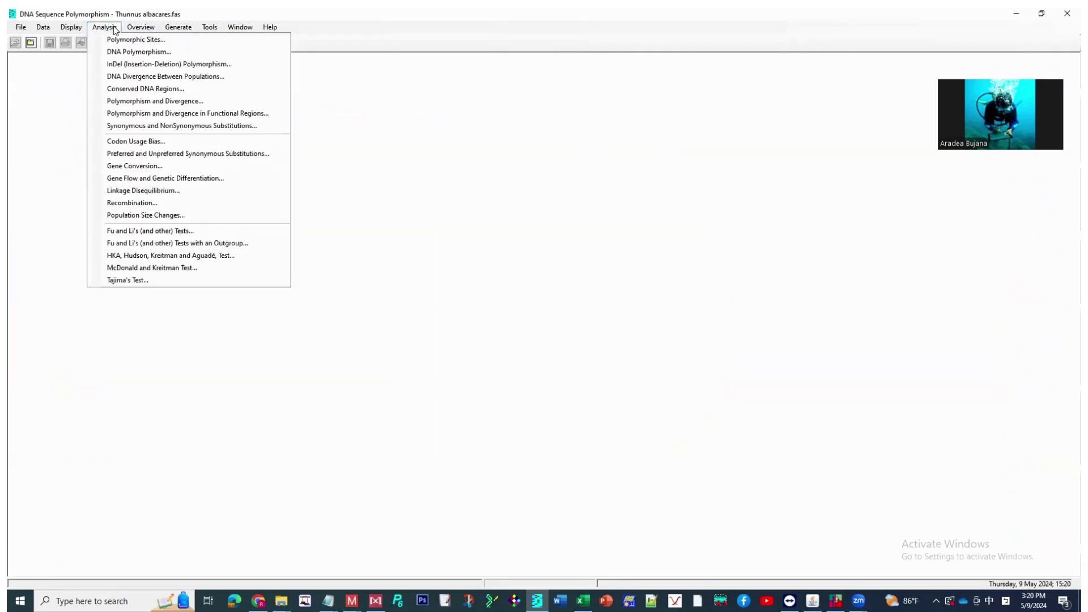
left_click(138, 52)
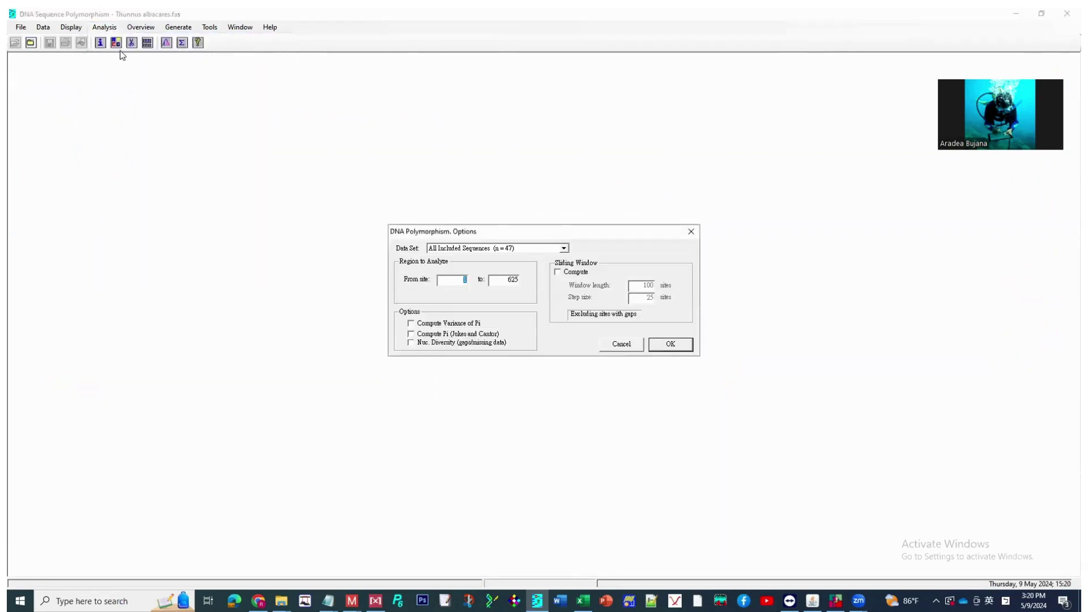
left_click(411, 324)
left_click(411, 334)
left_click(670, 345)
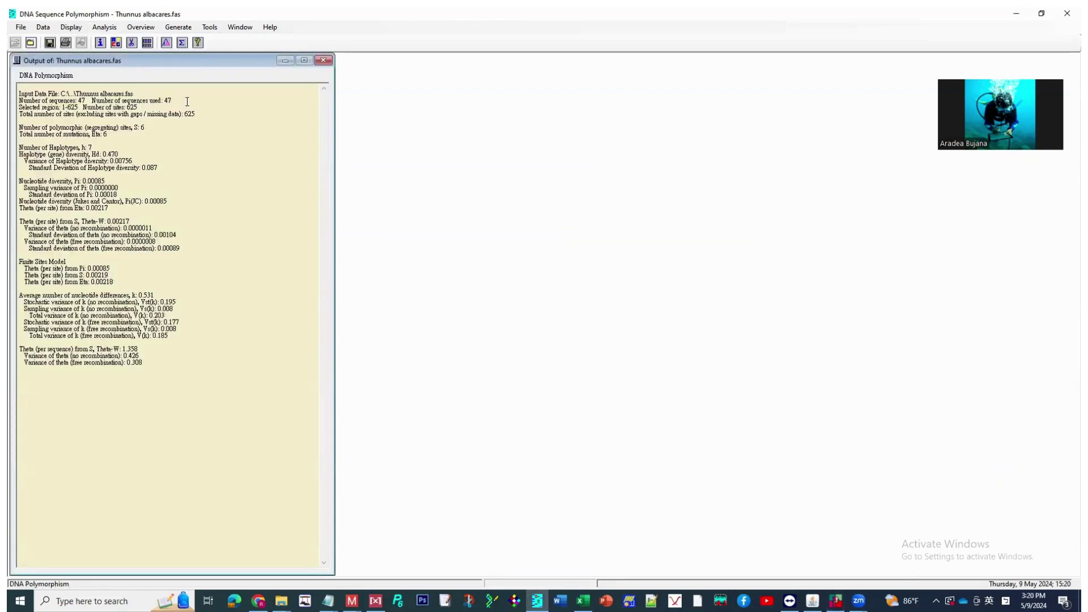
Highlight the results: 47 sequences, 7 haplotypes, Hd 0.470 and Pi 0.00085.
mouse_move(172, 100)
left_mouse_down()
mouse_move(87, 101)
mouse_move(137, 97)
left_mouse_up()
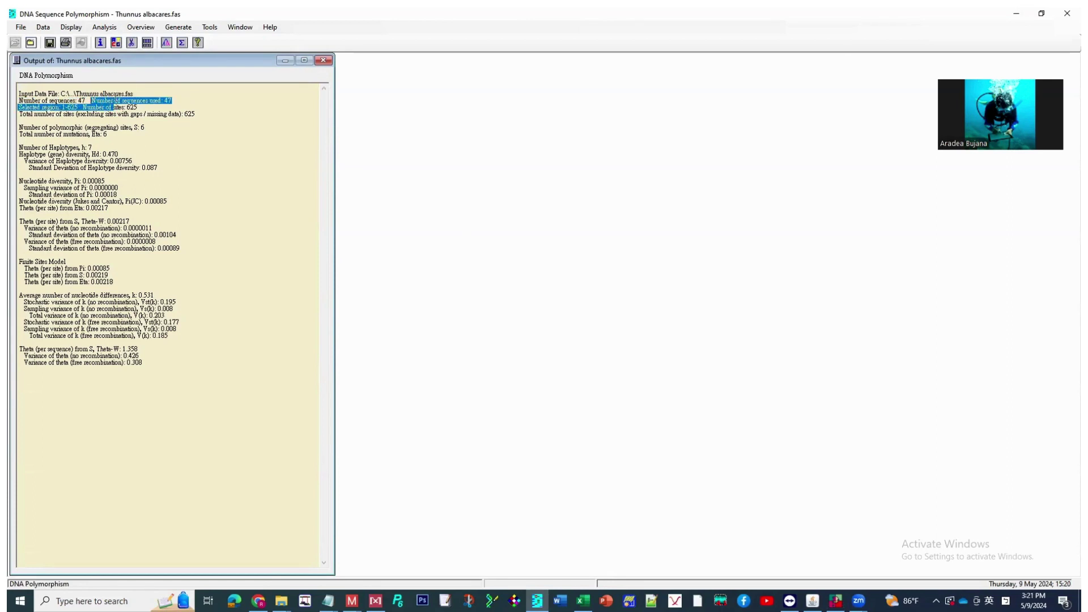
left_click(167, 100)
left_click_drag(173, 99, 128, 100)
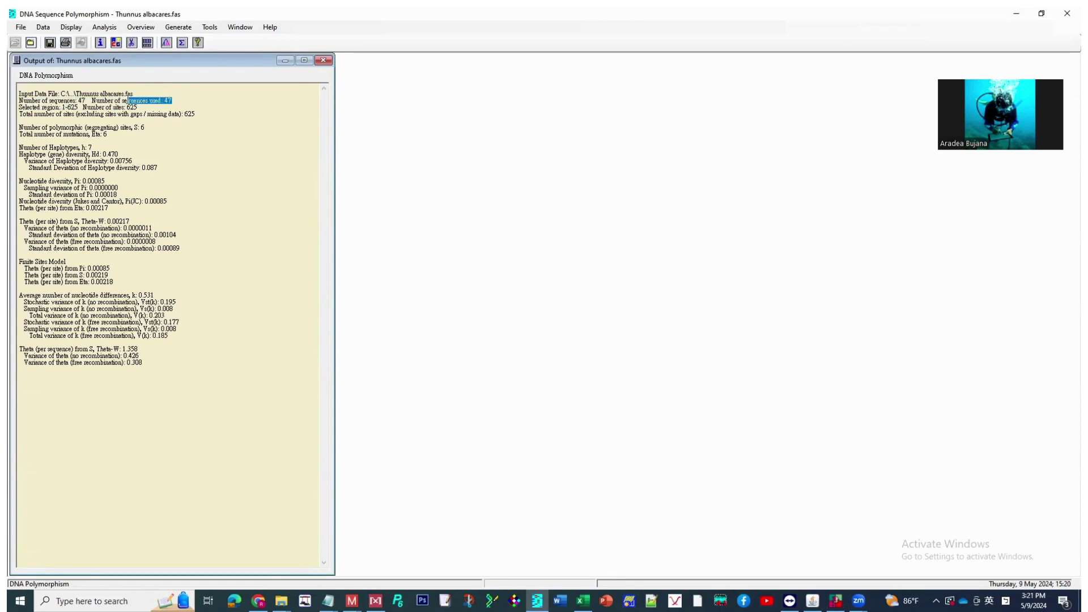
left_click(211, 117)
left_click_drag(92, 148, 19, 147)
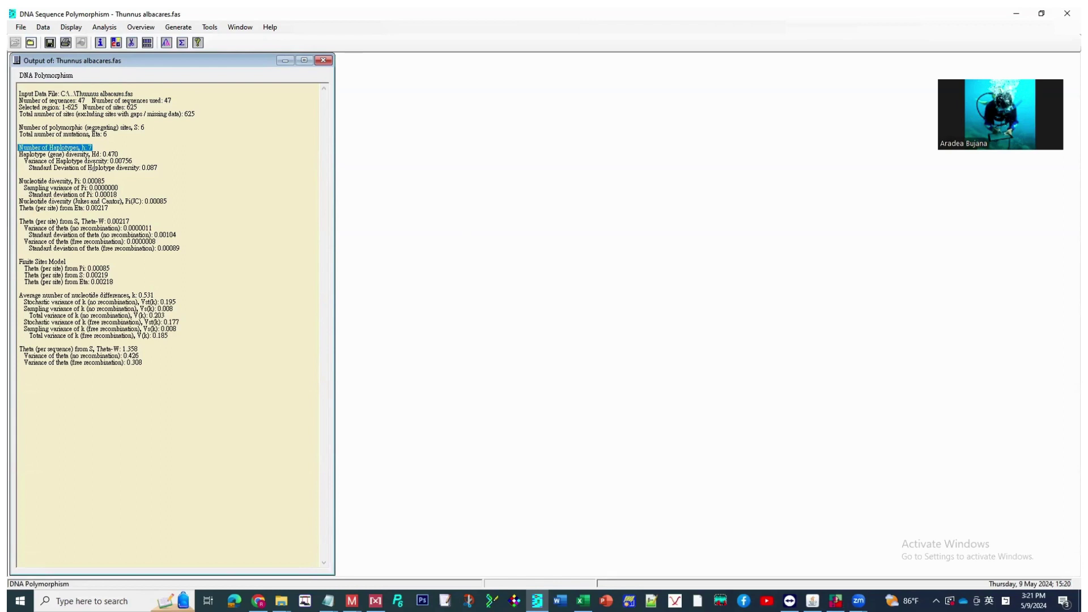
left_click_drag(124, 154, 19, 154)
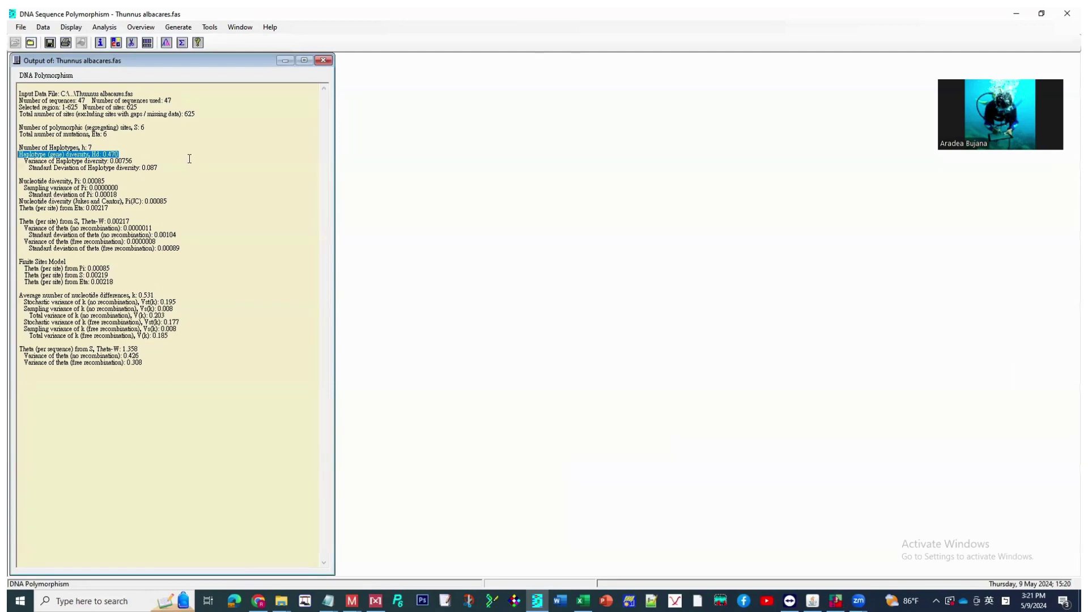
left_click_drag(106, 181, 19, 181)
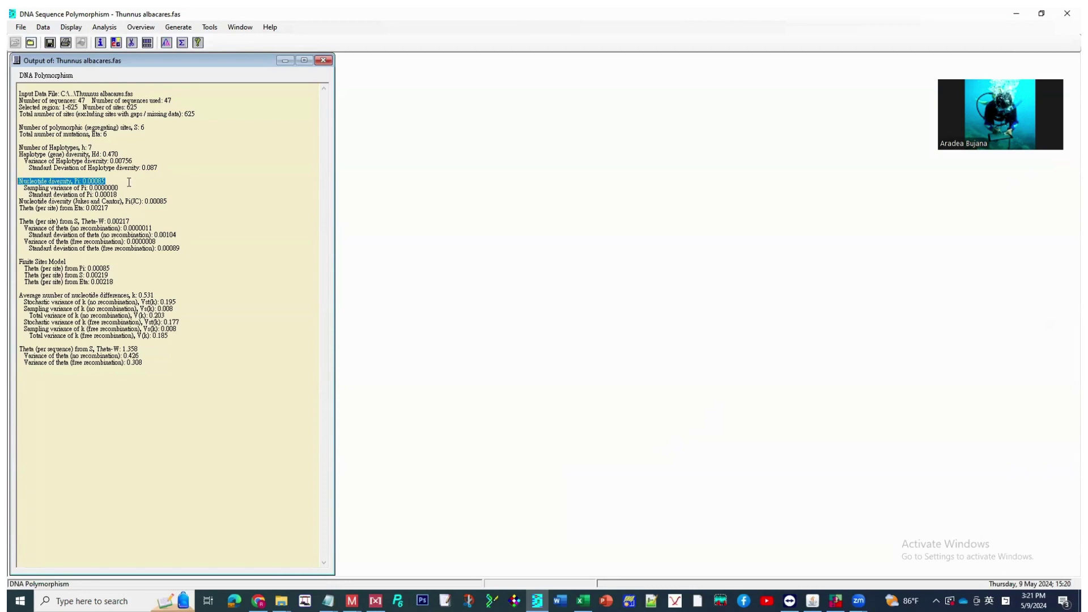
left_click(215, 176)
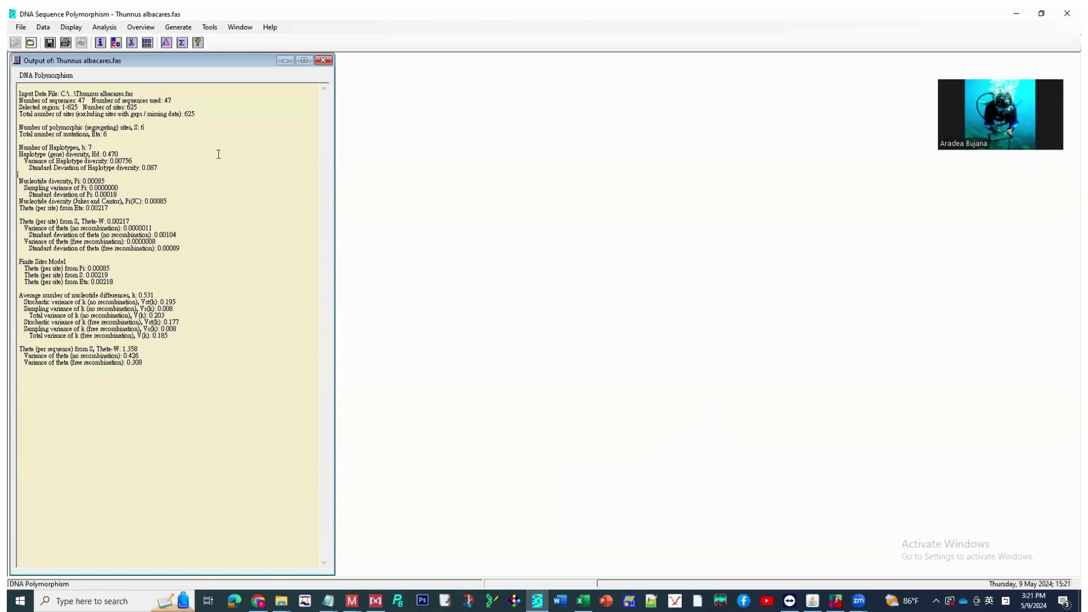
Run Tajima's test on all sequences with default options.
left_click(105, 26)
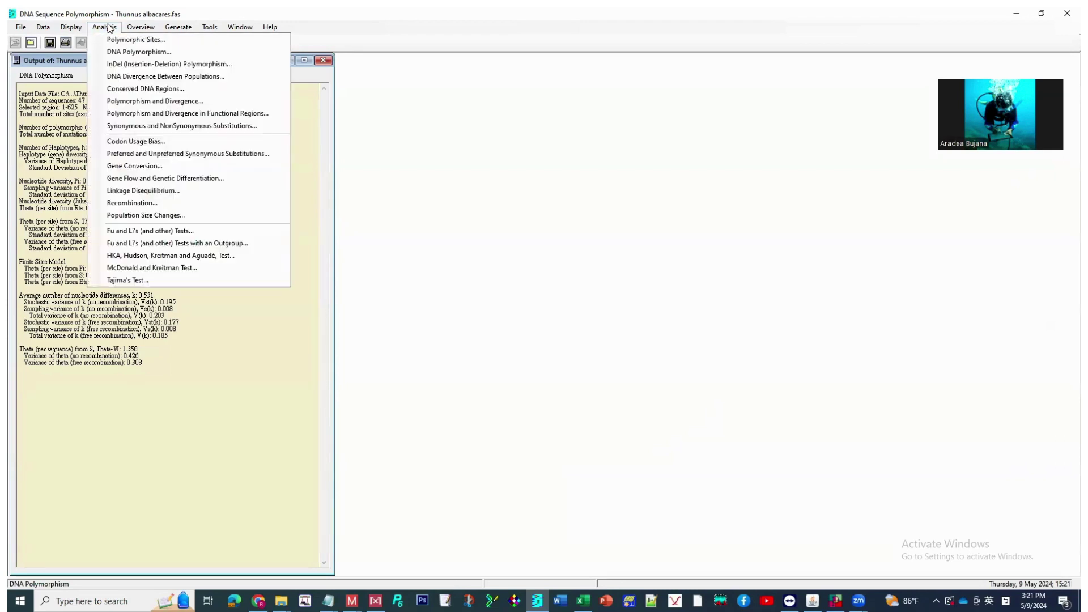
left_click(136, 281)
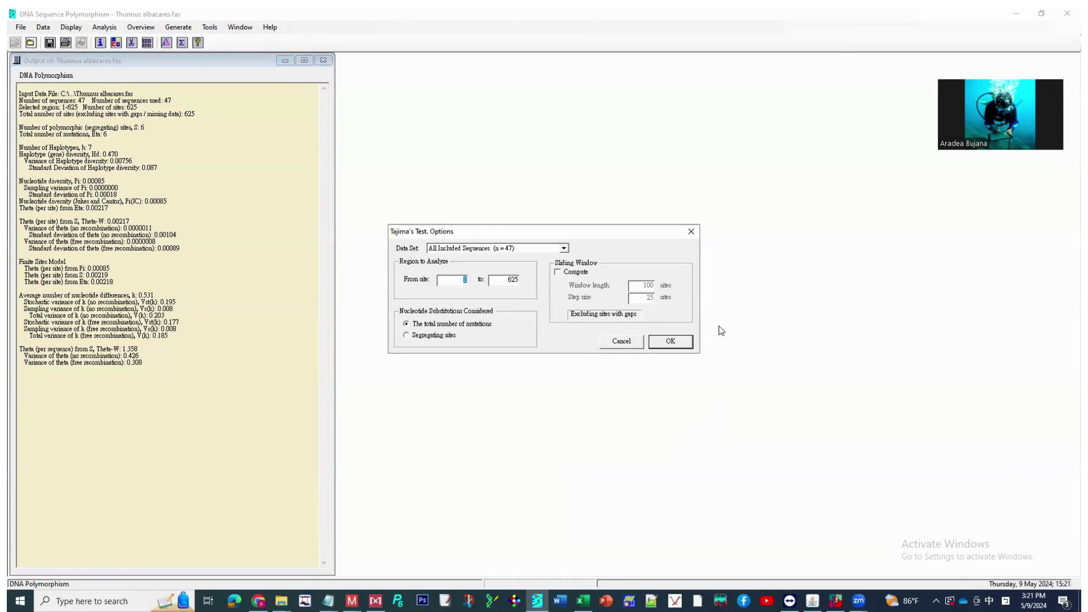
left_click(671, 342)
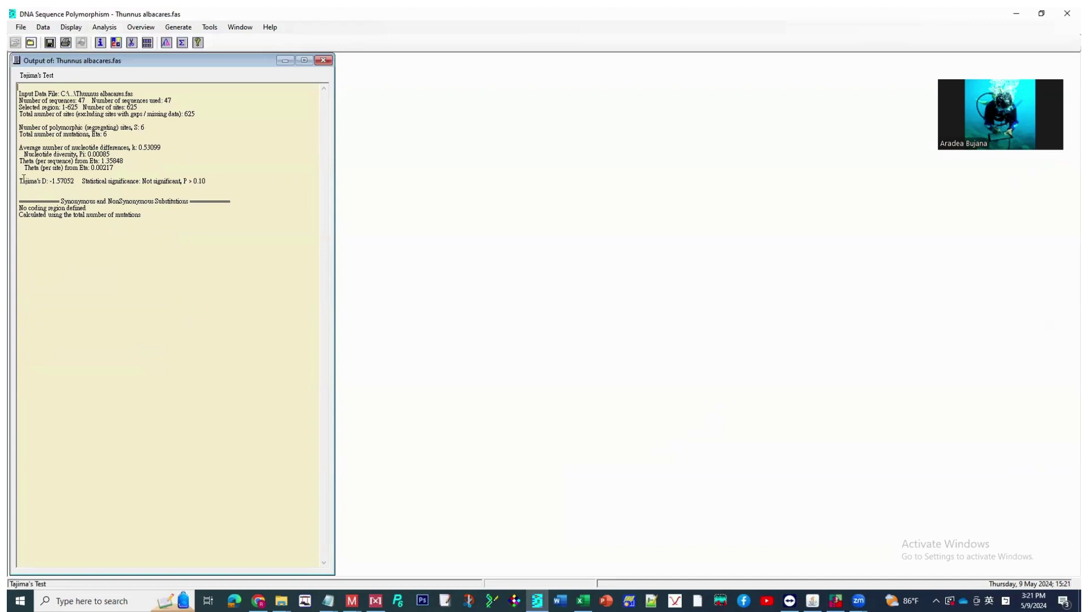
Highlight Tajima's D of -1.57052 and its not-significant result (P > 0.10).
left_click_drag(20, 181, 75, 181)
left_click(109, 188)
left_click_drag(142, 182, 211, 186)
left_click(192, 256)
left_click(182, 28)
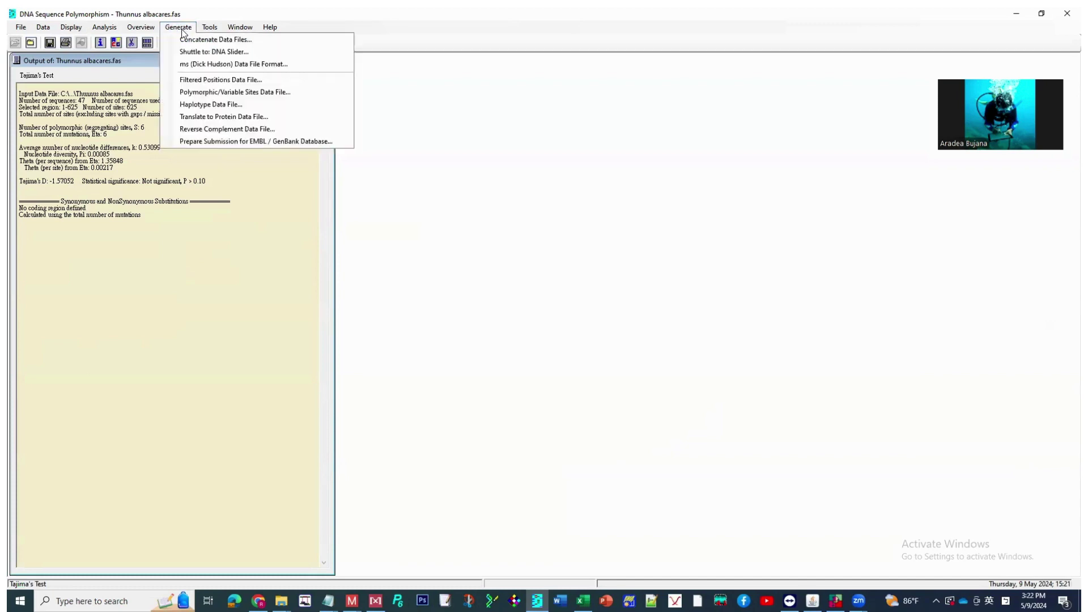
left_click(233, 103)
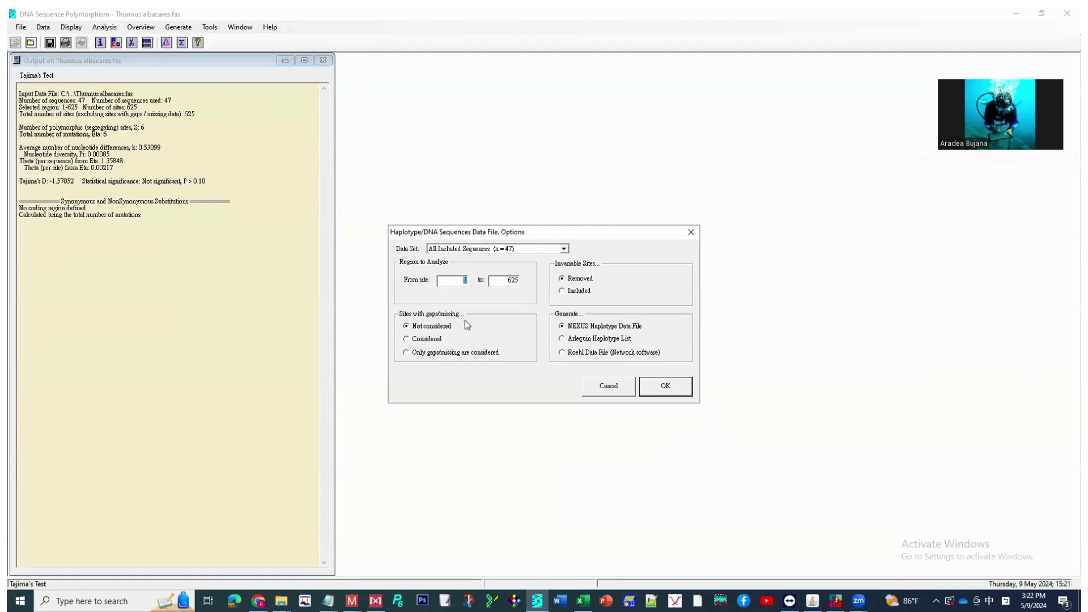
left_click(665, 385)
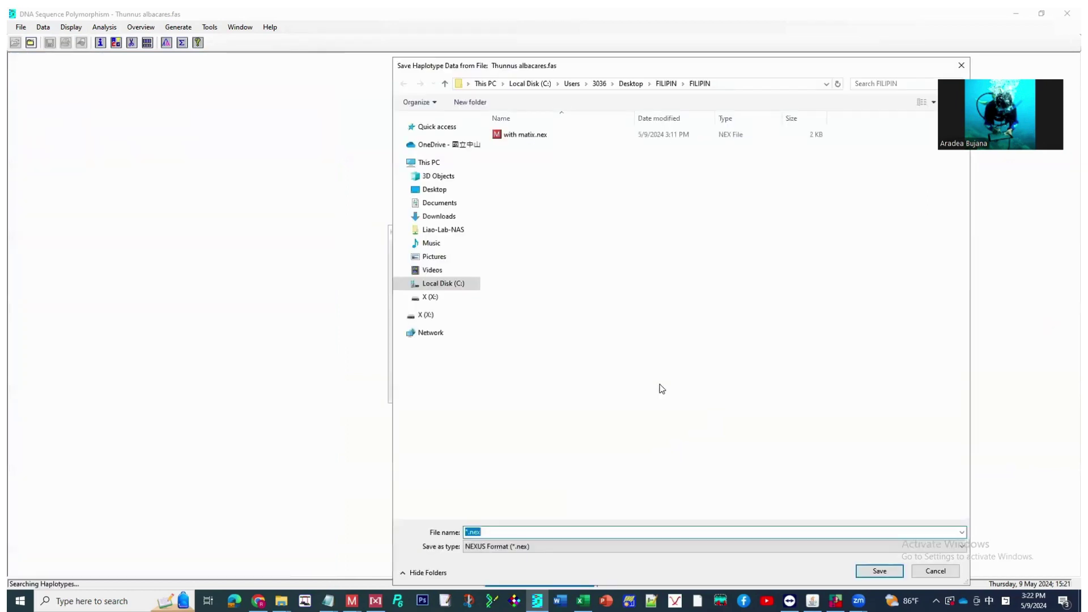
left_click(936, 572)
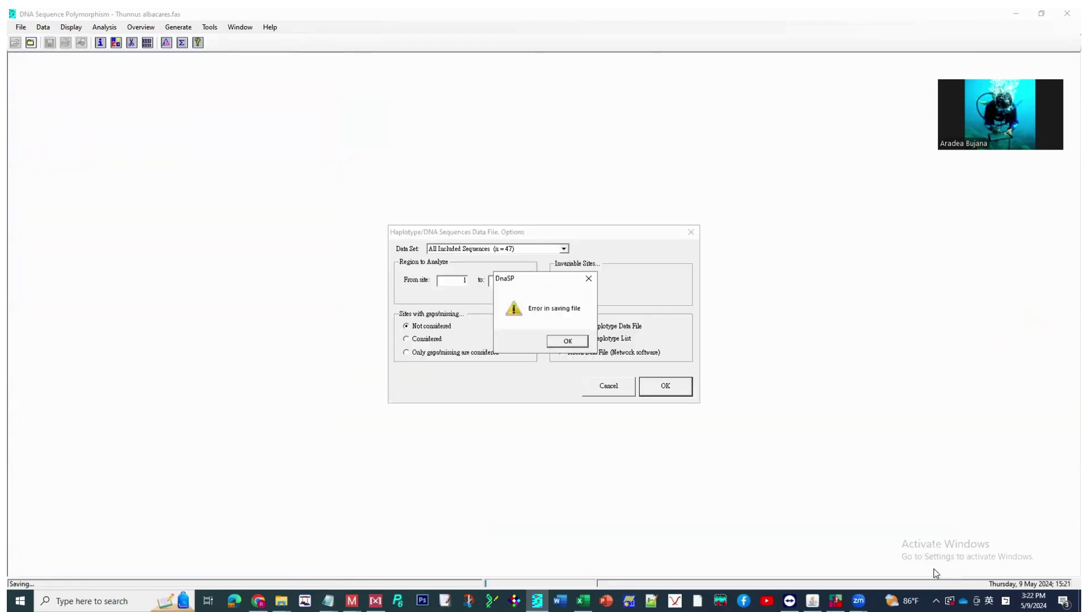
left_click(569, 342)
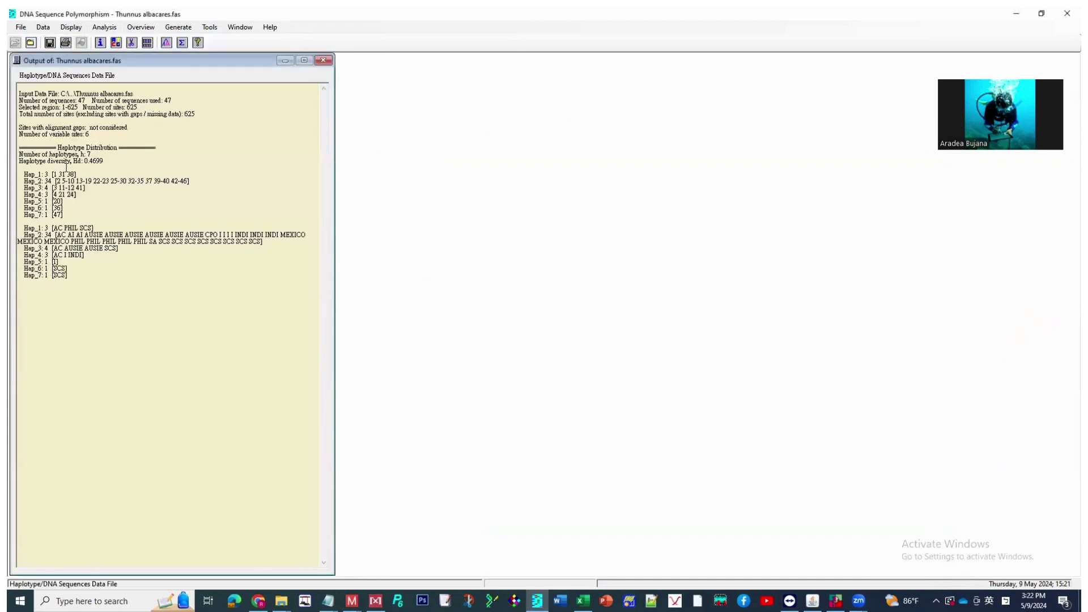
double_click(170, 101)
left_click_drag(92, 154, 78, 154)
left_click(204, 146)
left_click_drag(106, 162, 19, 161)
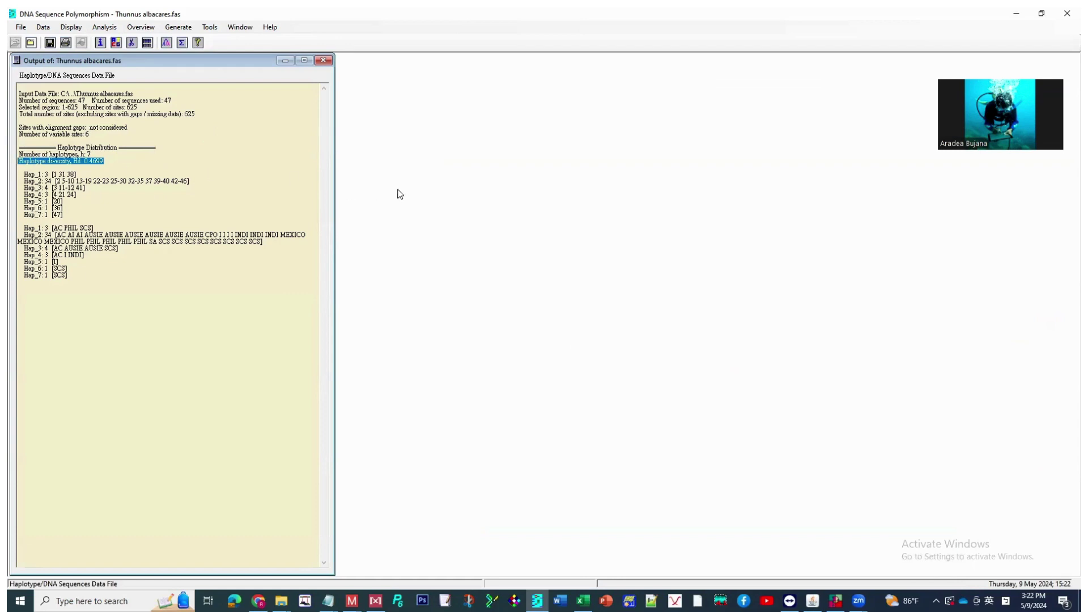
left_click(216, 181)
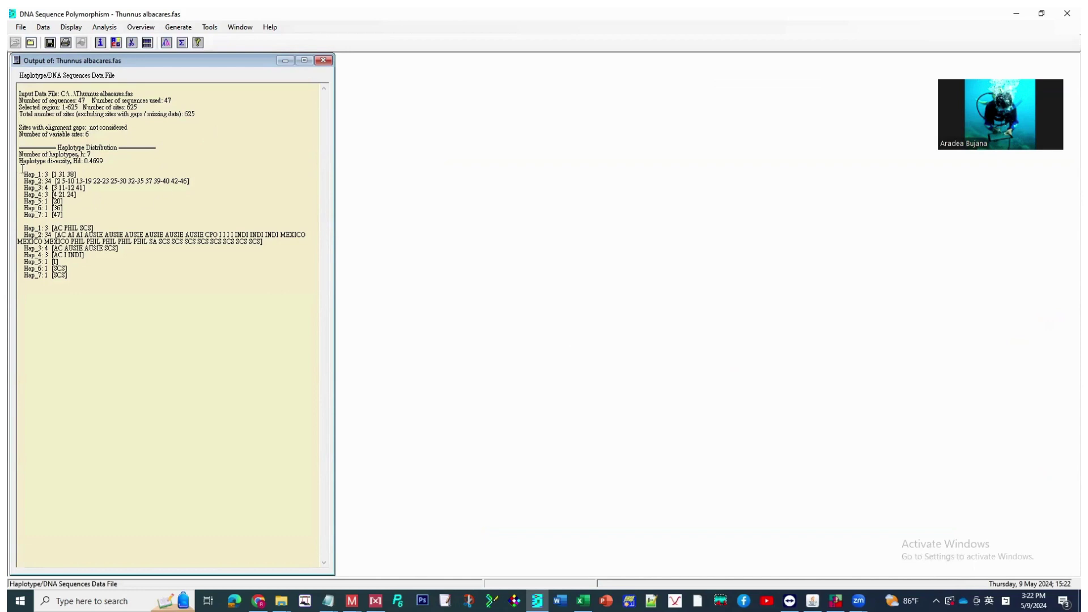
left_click_drag(23, 175, 65, 216)
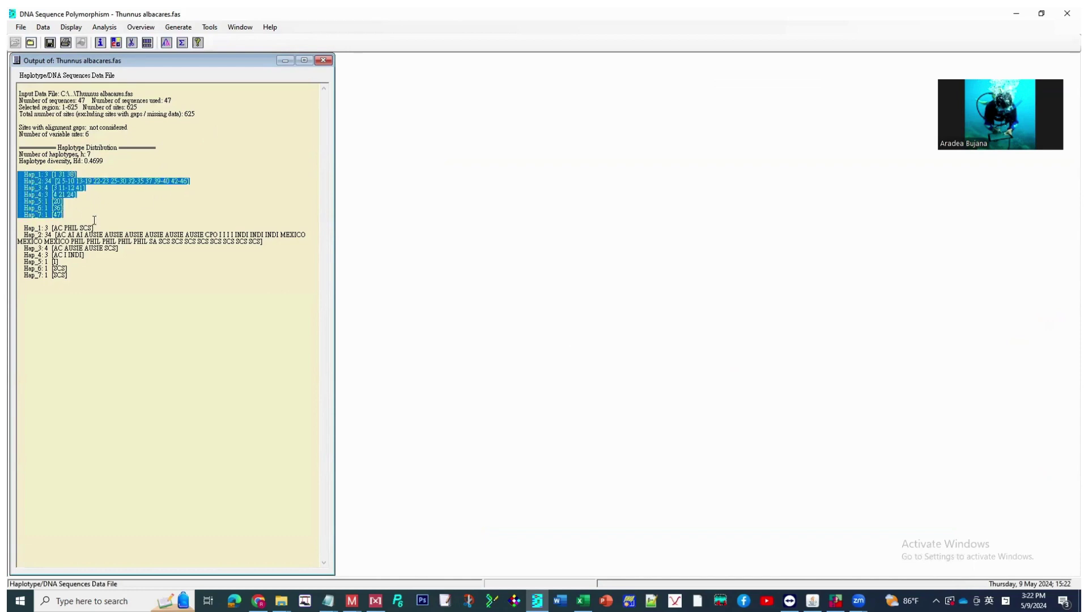
left_click(168, 221)
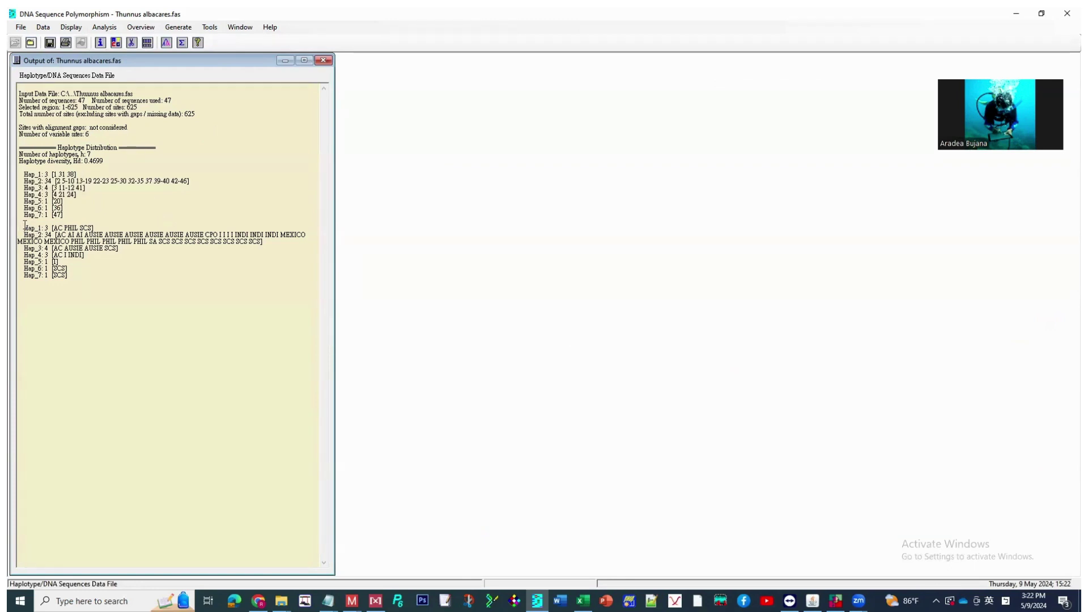
left_click_drag(25, 226, 94, 276)
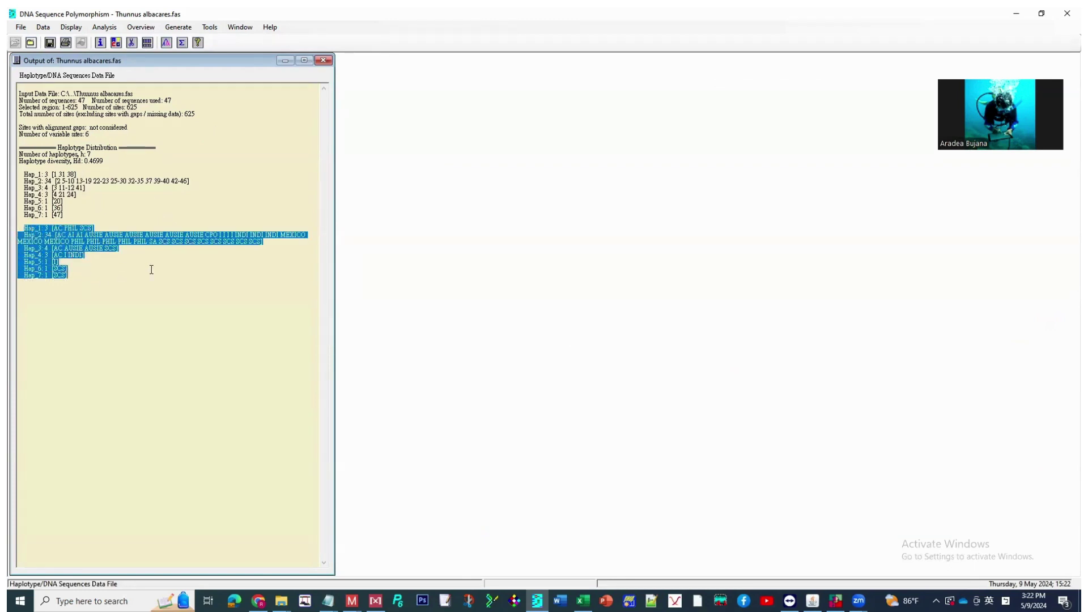
left_click(266, 266)
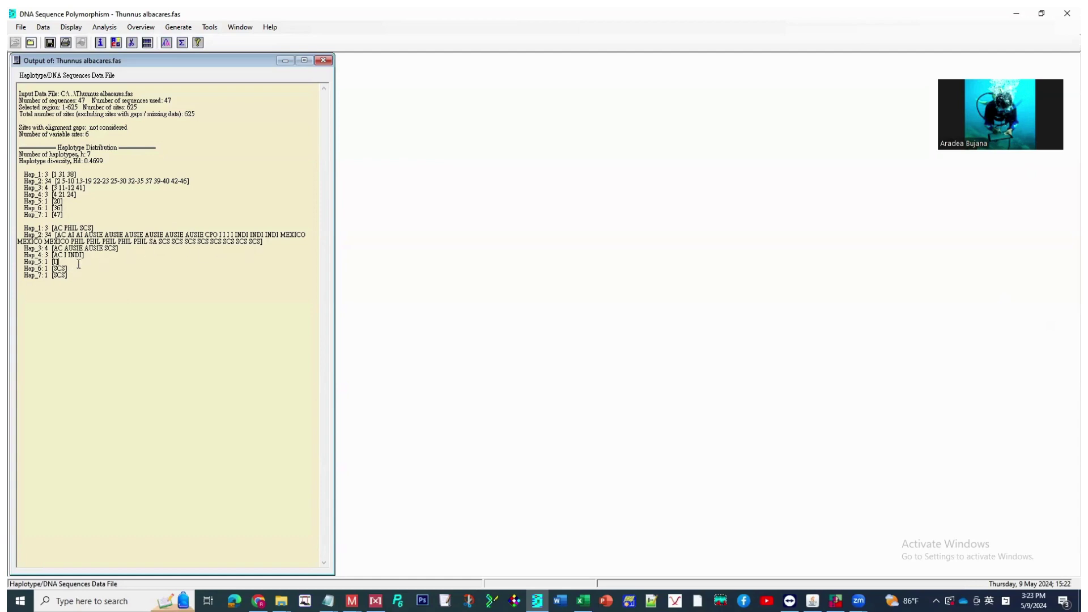
Export the data as NEXUS file 'Thunnus albacares.nex', fixing the typed name, then launch PopART.
left_click(20, 27)
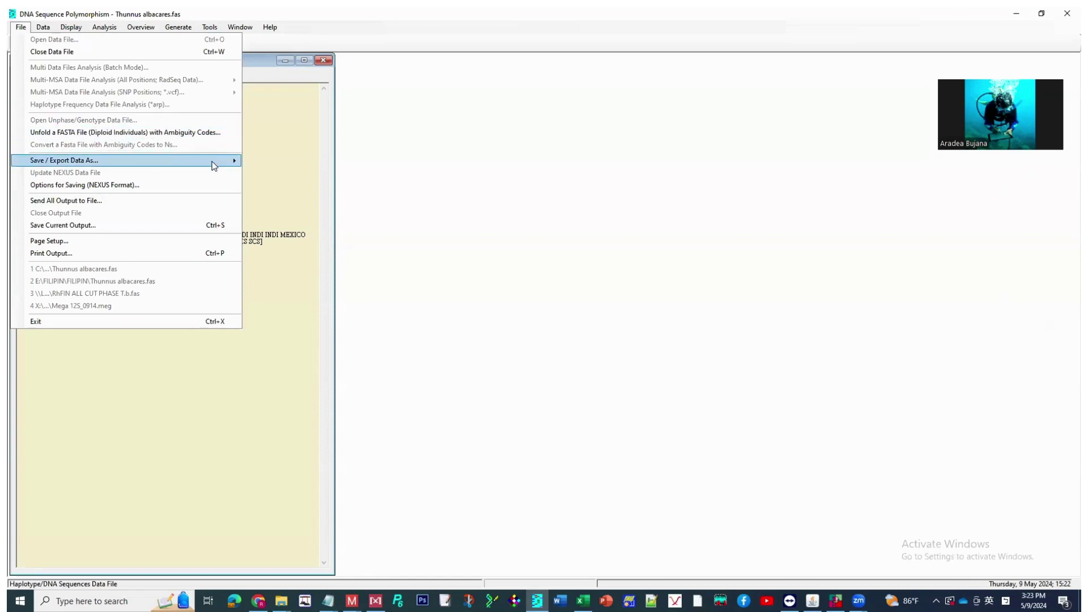
mouse_move(128, 160)
left_click(299, 197)
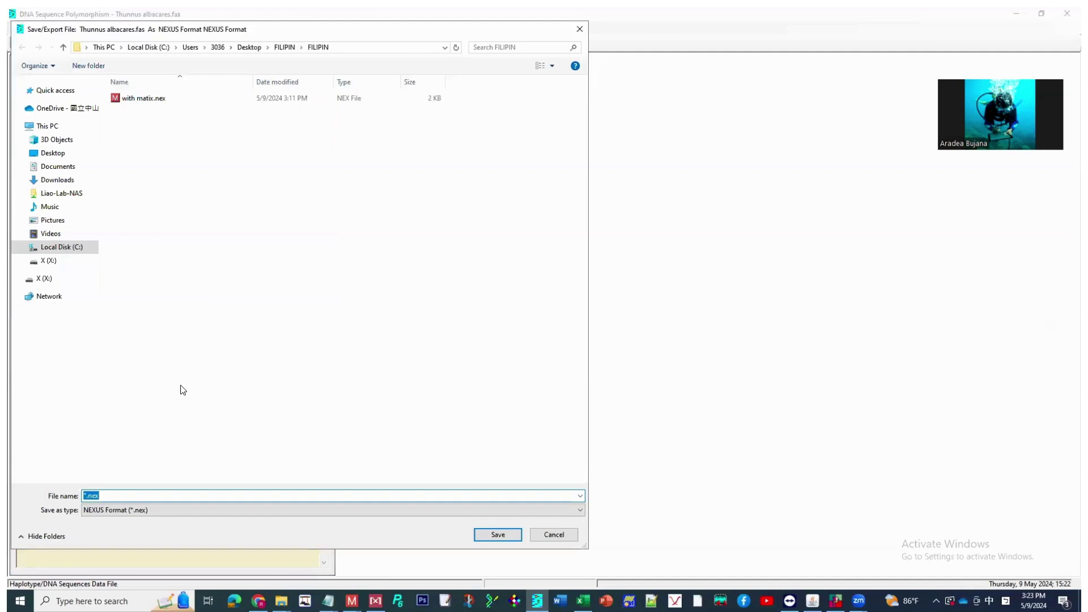
left_click(83, 496)
type("ㄎㄧ")
key("Escape")
key("shift")
type("t")
key("BackSpace")
type("T")
type("hunnus a")
type("lbacare")
type("s")
key("Delete")
left_click(497, 535)
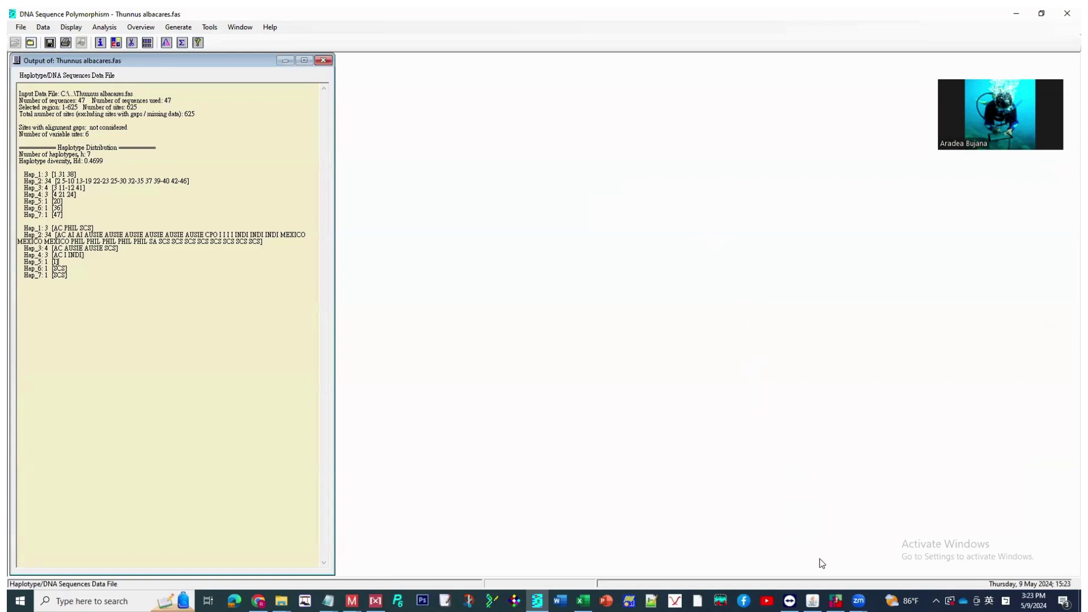
left_click(836, 602)
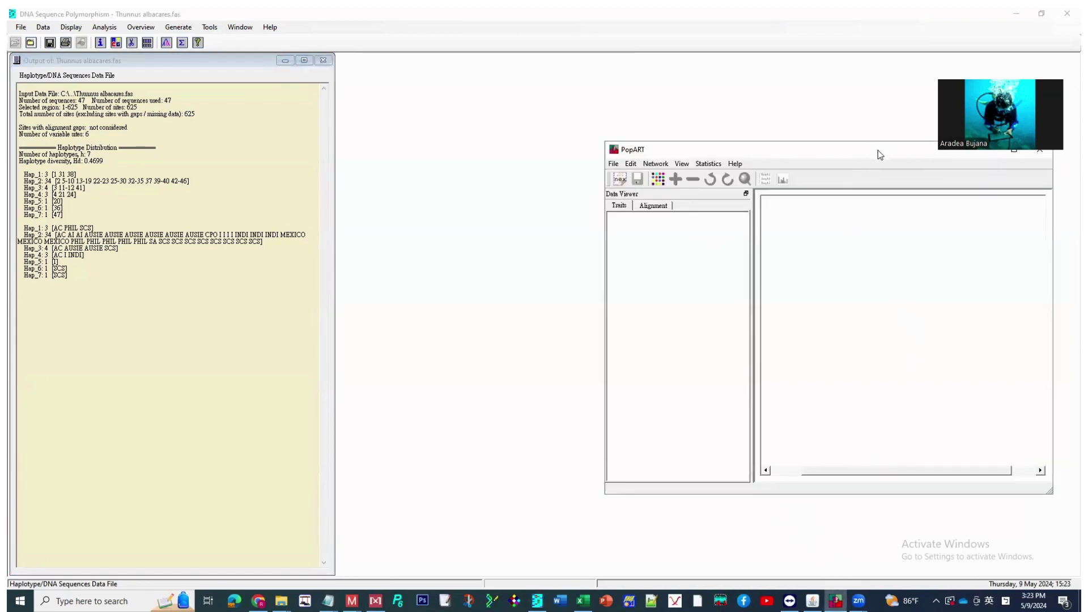
Move the PopART window and load Thunnus albacares.nex from Desktop > FILIPIN > FILIPIN.
left_click_drag(878, 151, 544, 108)
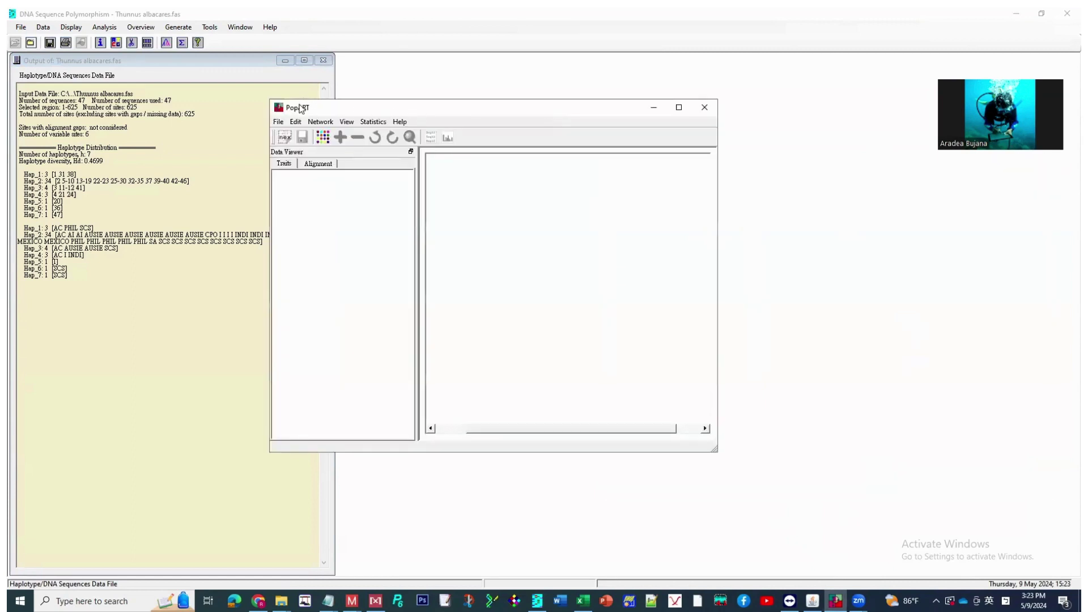
left_click(279, 122)
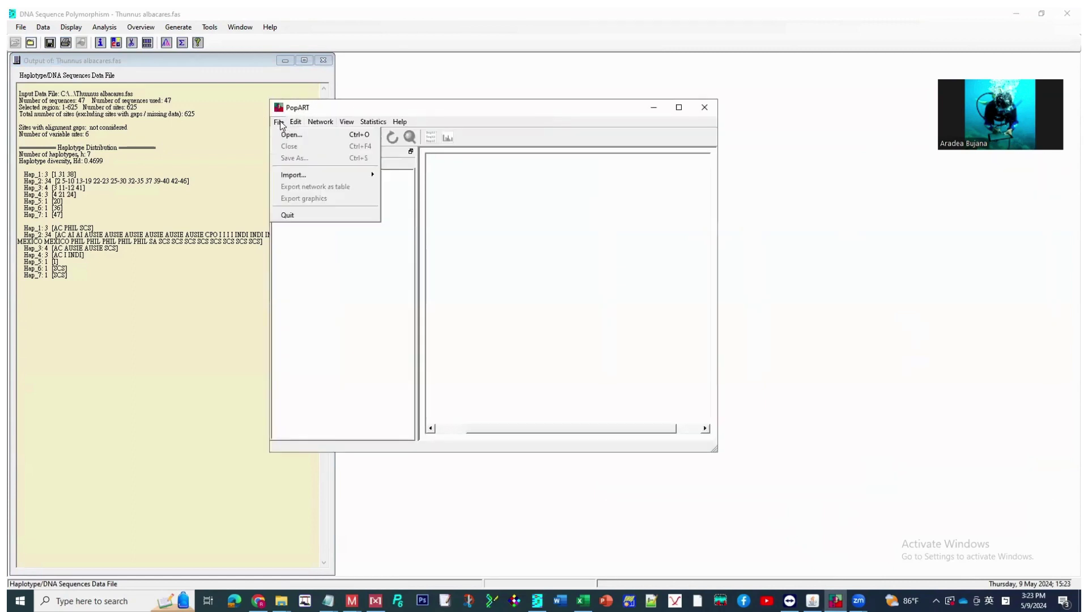
left_click(290, 134)
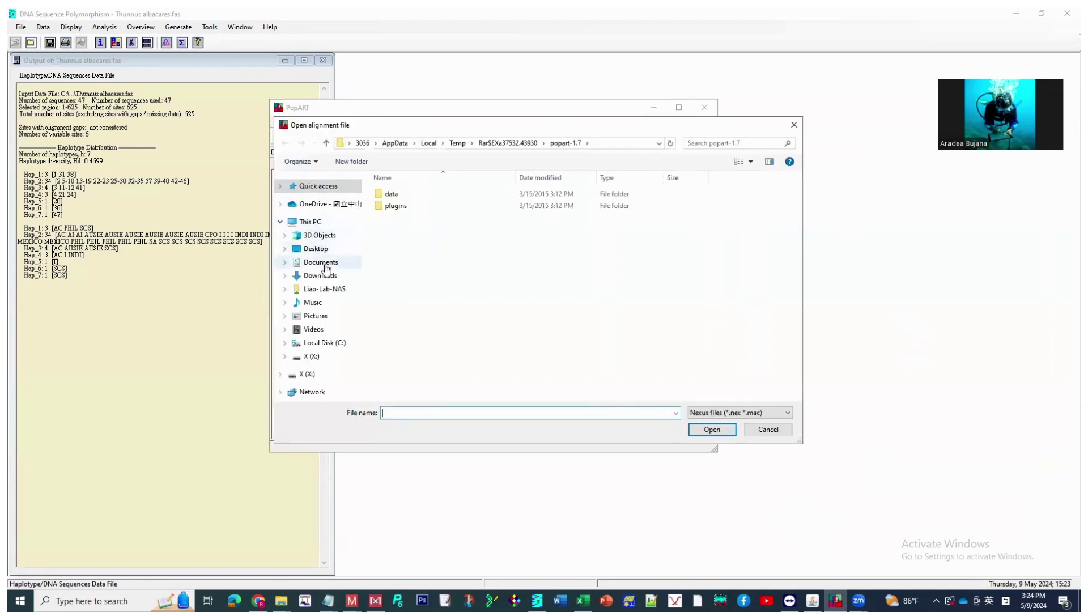
left_click(316, 249)
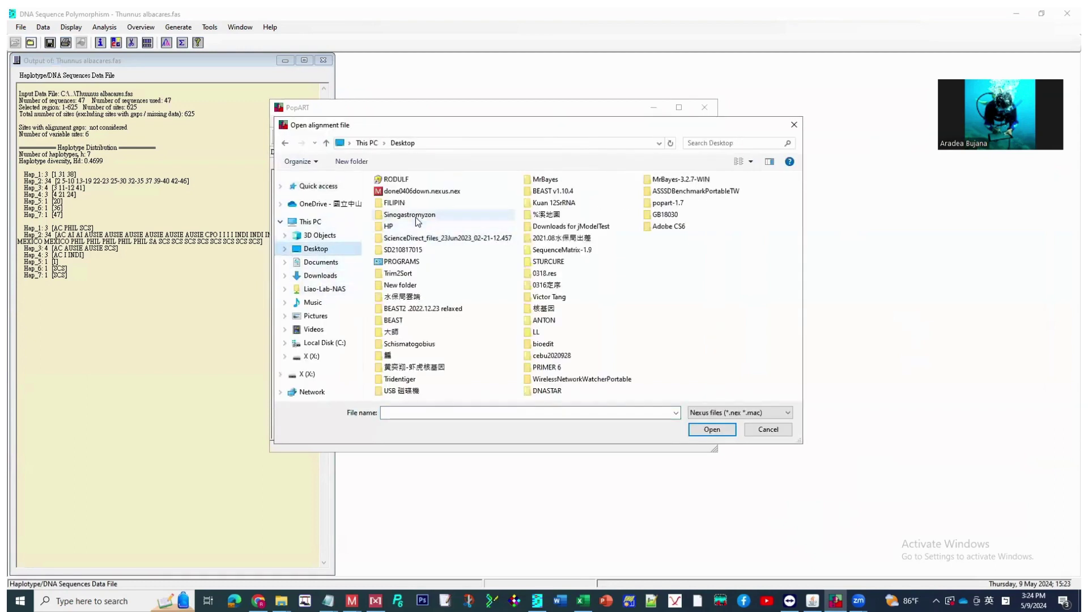
double_click(414, 206)
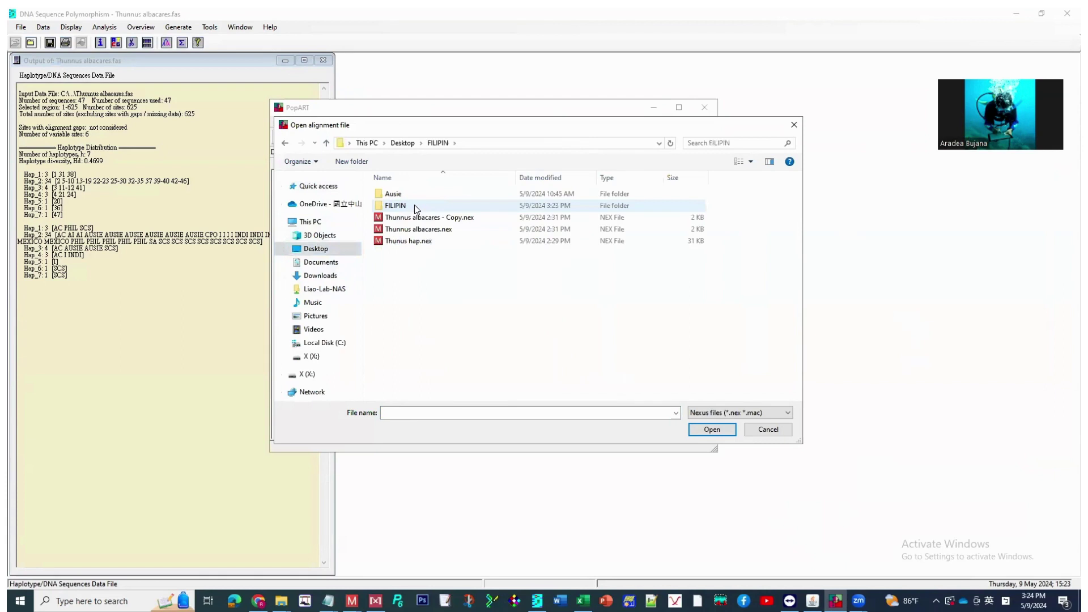
double_click(414, 206)
left_click(418, 194)
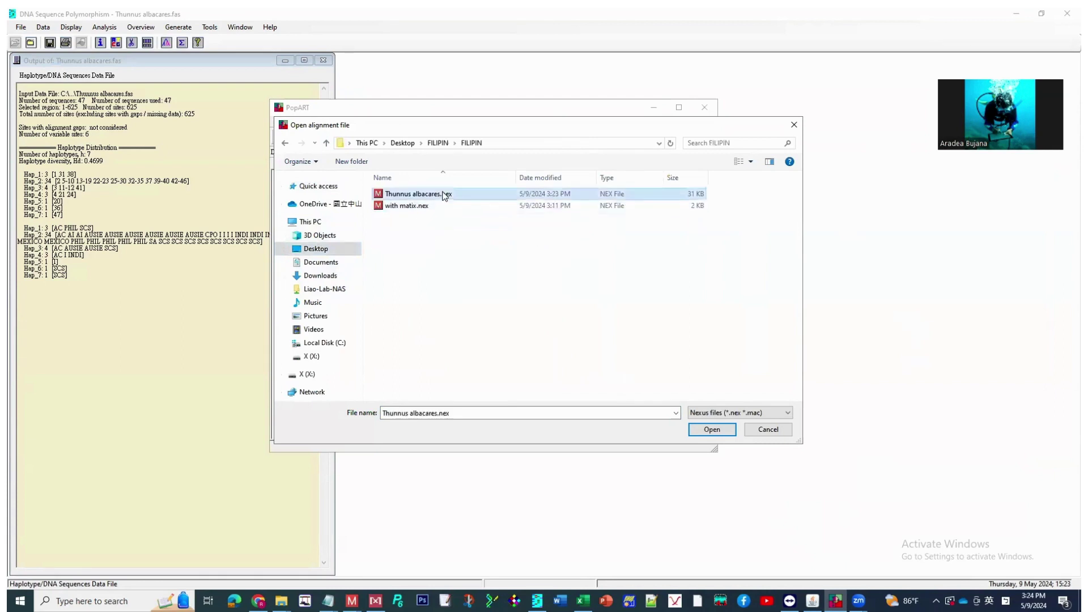
left_click(712, 430)
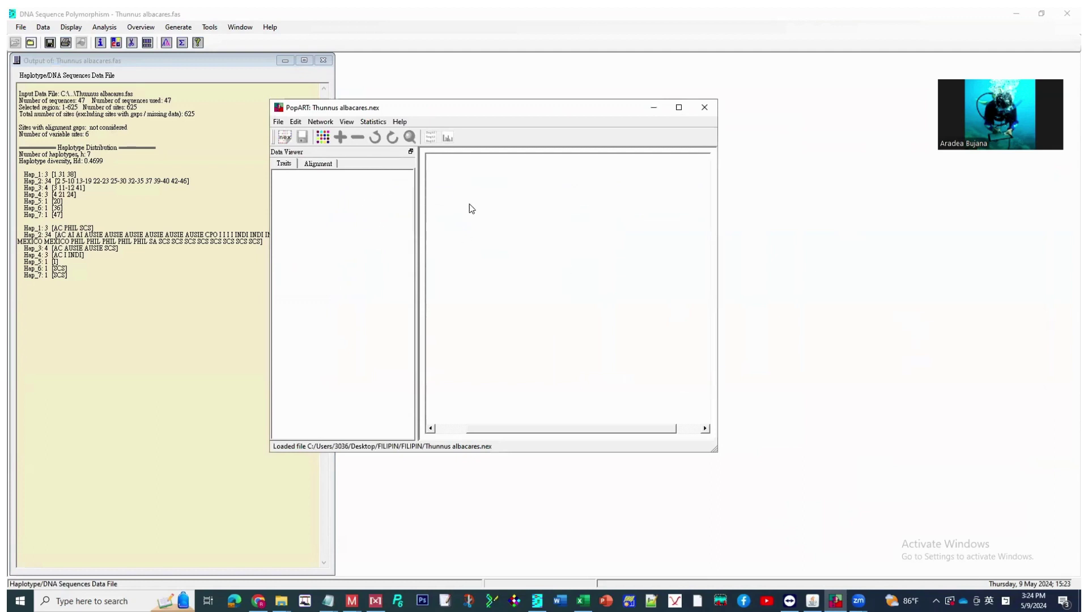
Build a TCS network of the tuna haplotypes, then bring the FILIPIN Explorer window forward.
left_click(320, 122)
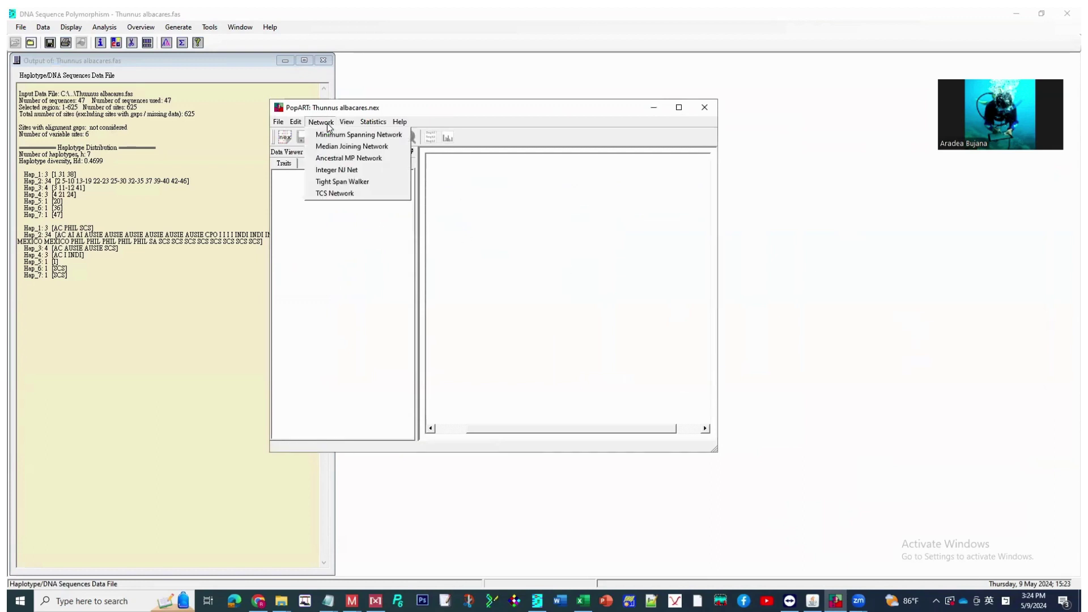
left_click(361, 192)
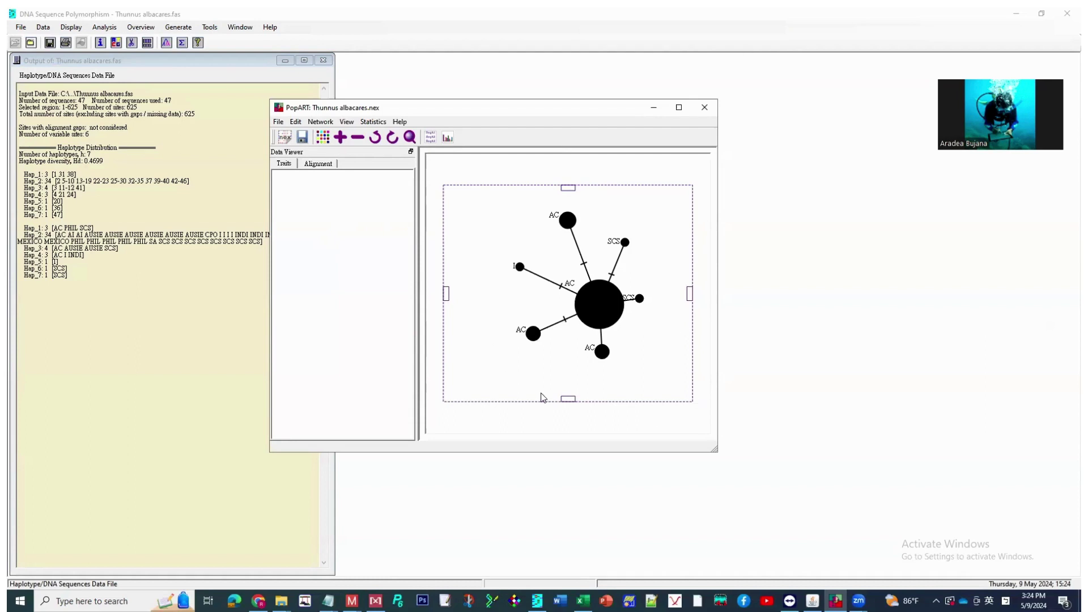
left_click(281, 601)
left_click(280, 553)
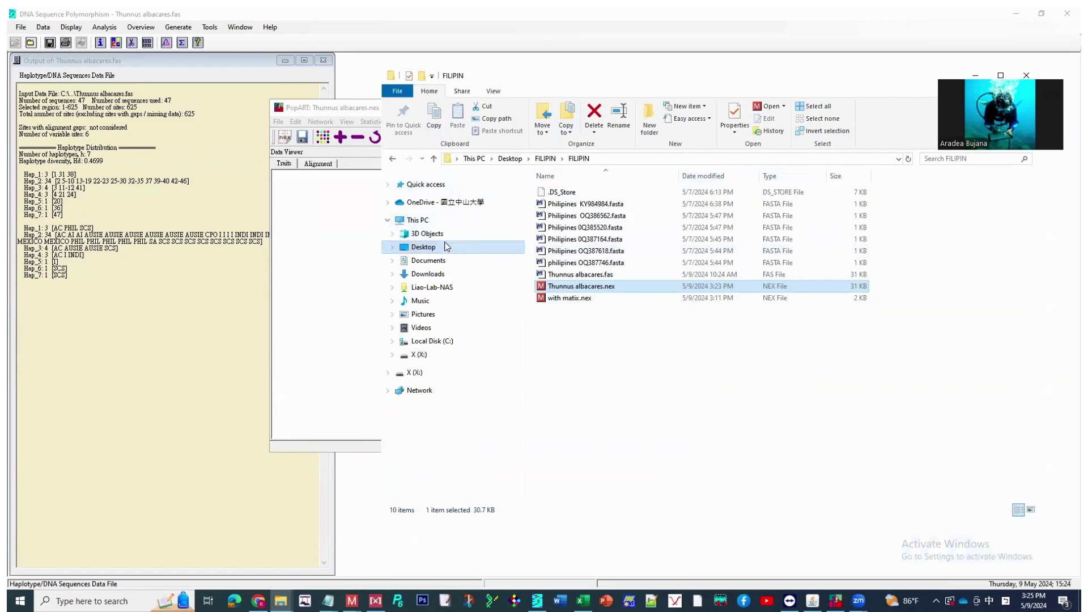
Open the 1.44 KB Thunnus albacares.nex from the parent FILIPIN folder in WordPad.
left_click(546, 159)
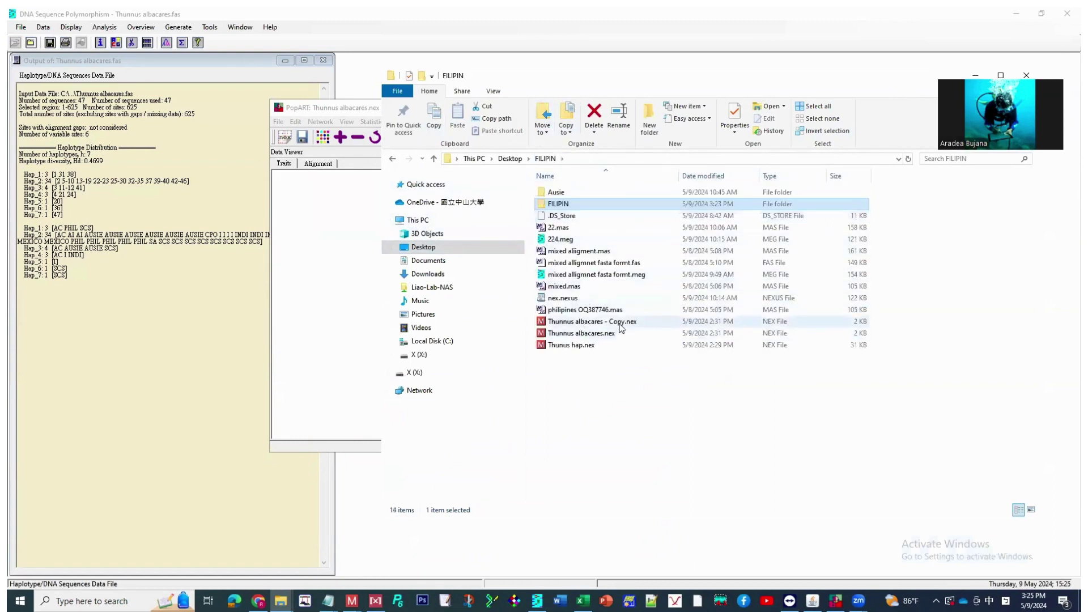
left_click(572, 334)
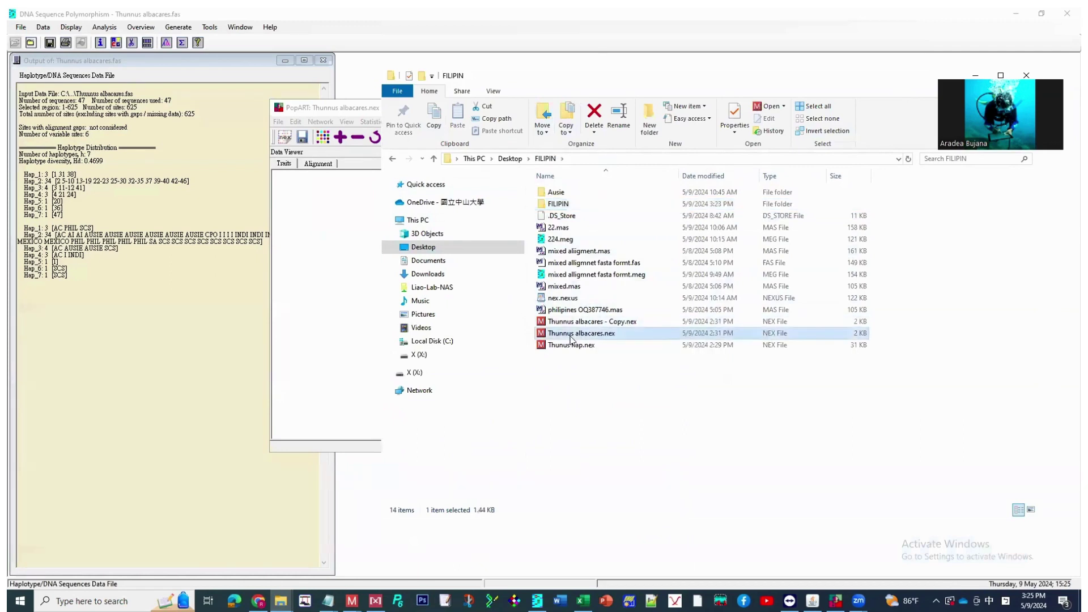
right_click(571, 334)
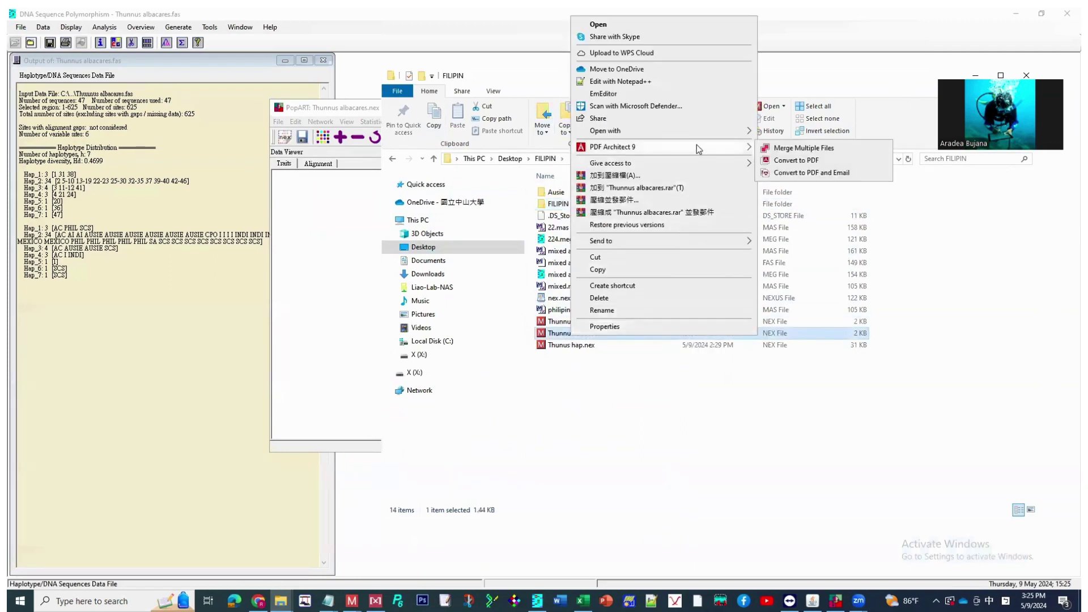
mouse_move(606, 131)
left_click(788, 157)
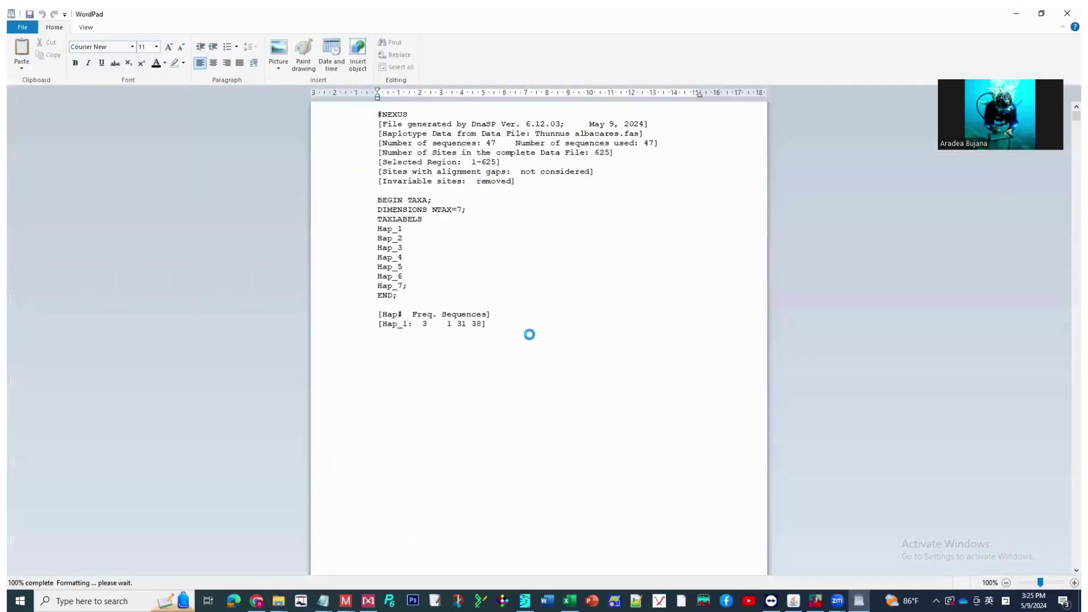
scroll(529, 334, "down", 5)
scroll(574, 360, "down", 5)
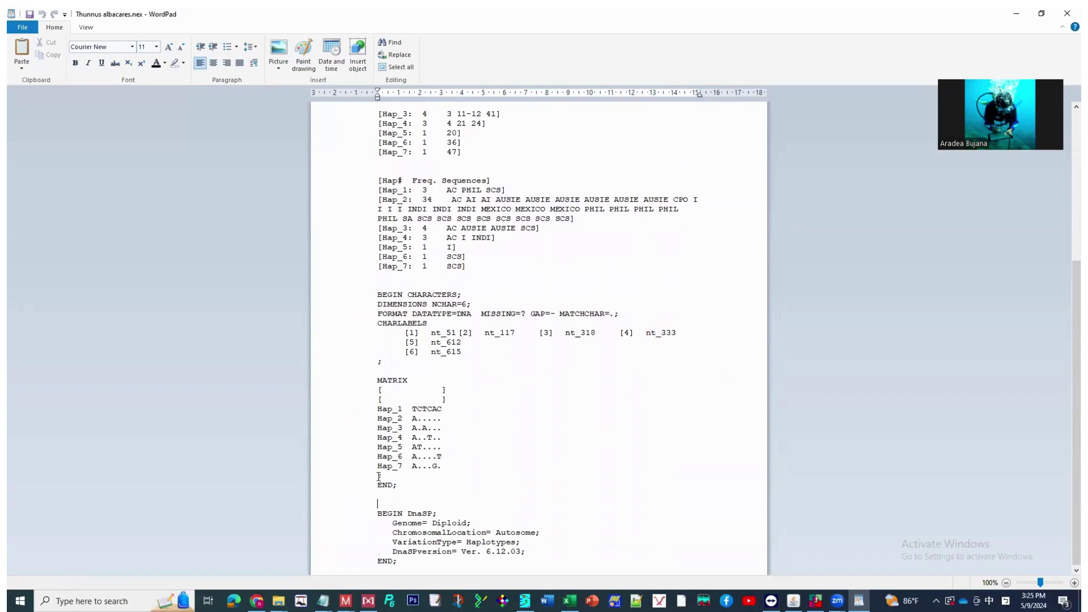
Delete the DnaSP settings block after the matrix in the NEXUS file.
left_click(378, 475)
left_click_drag(379, 476, 482, 571)
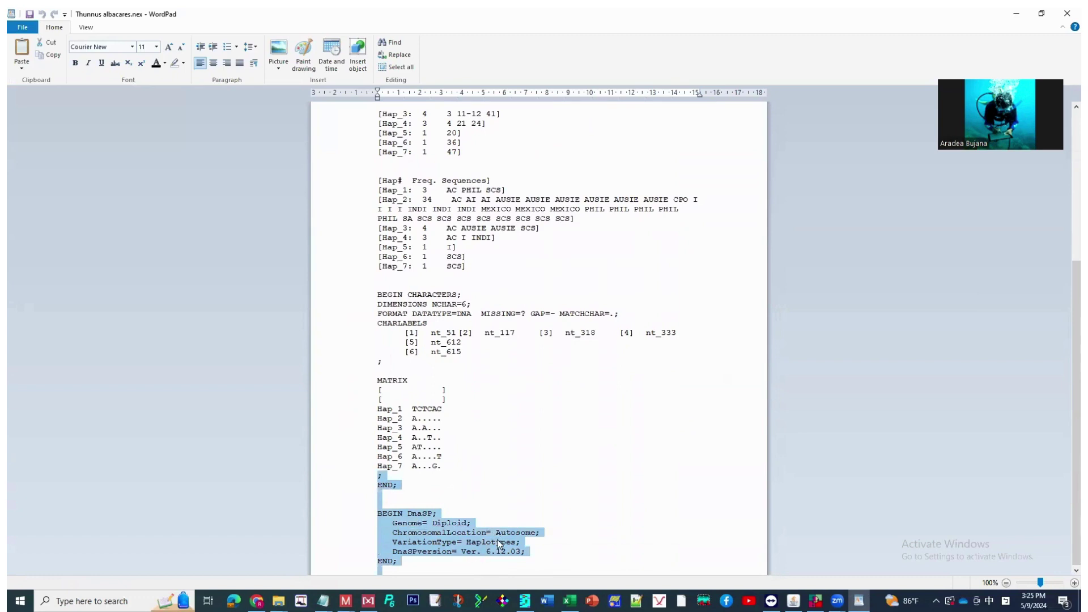
left_click(561, 553)
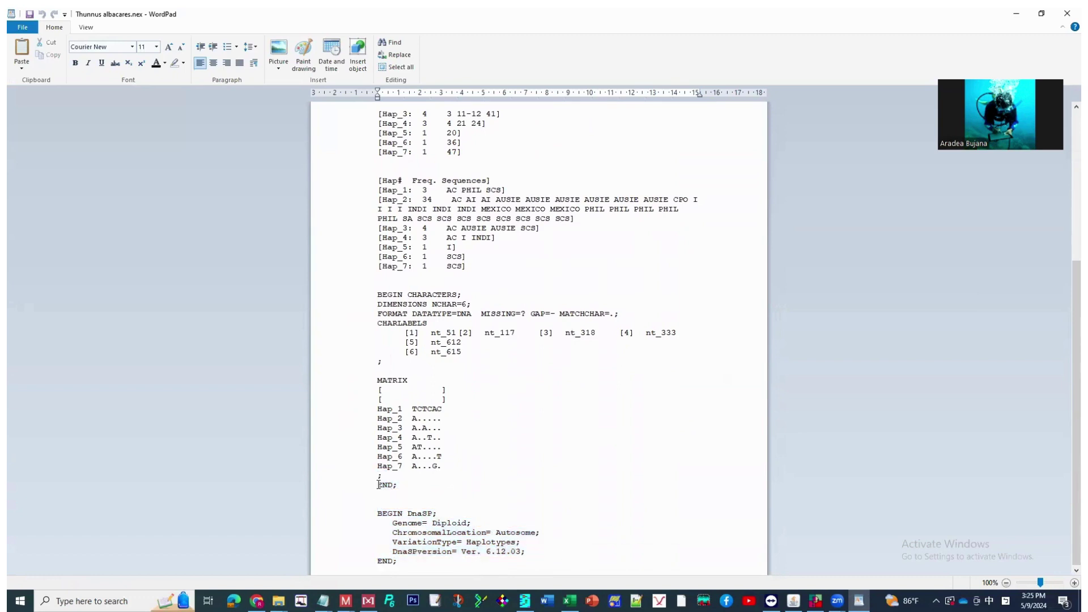
left_click_drag(378, 484, 497, 543)
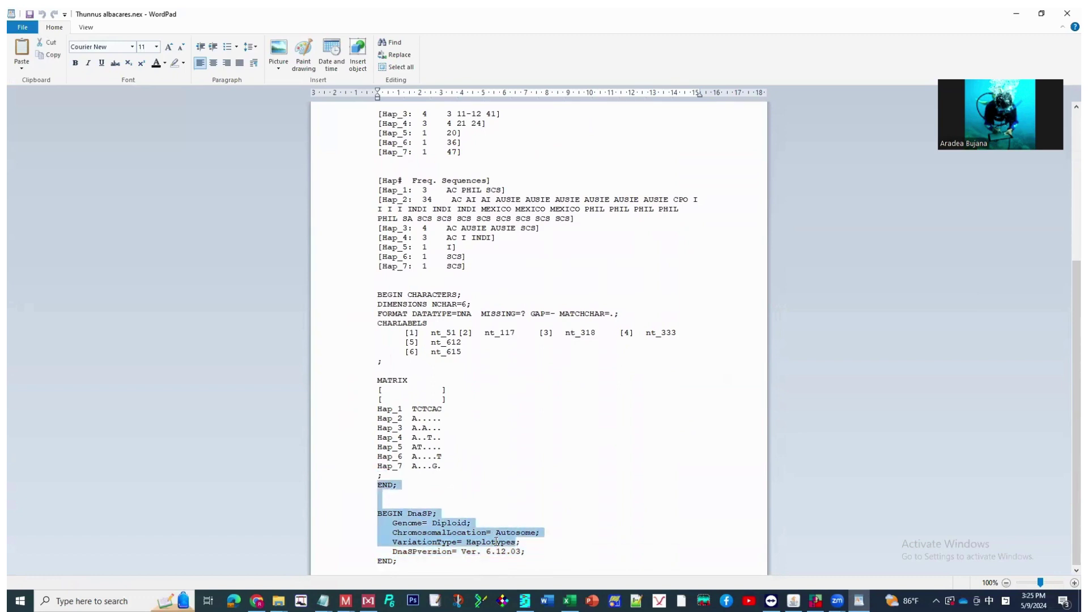
left_click(463, 523)
left_click_drag(377, 513, 532, 559)
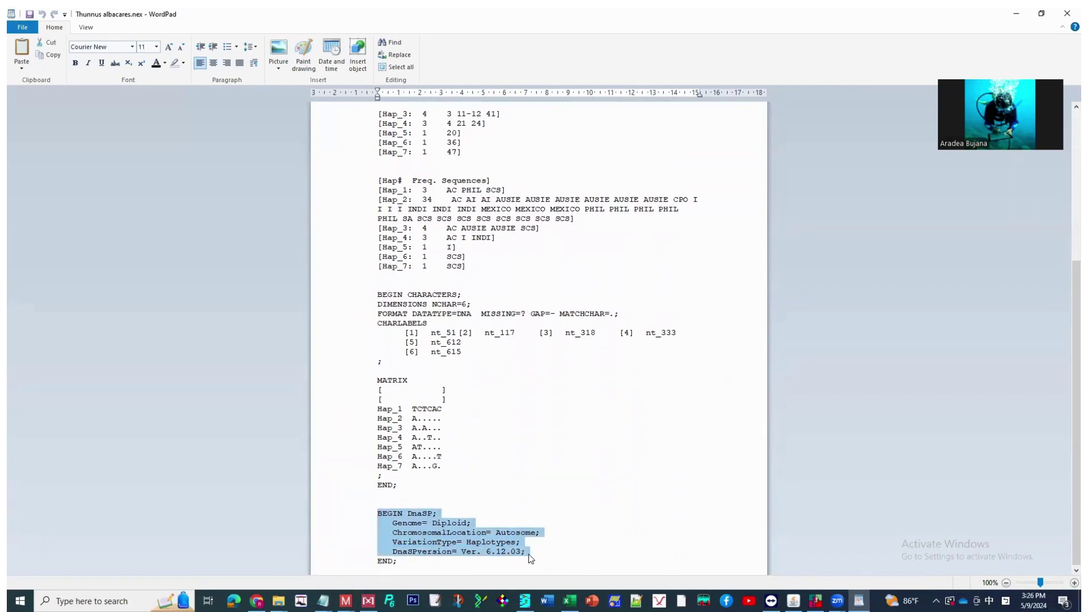
key("Delete")
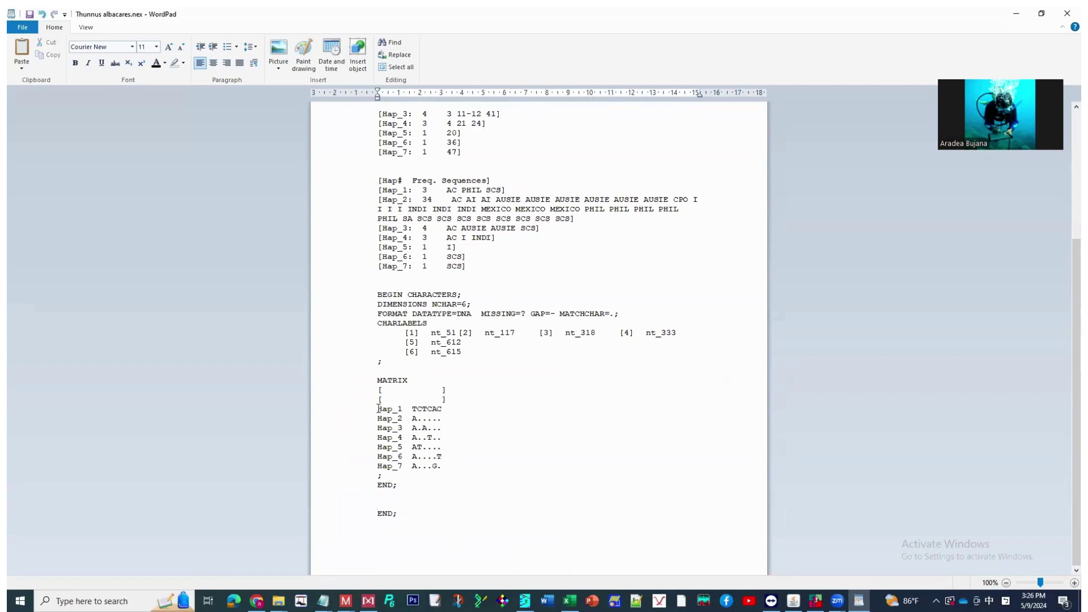
left_click_drag(378, 408, 440, 466)
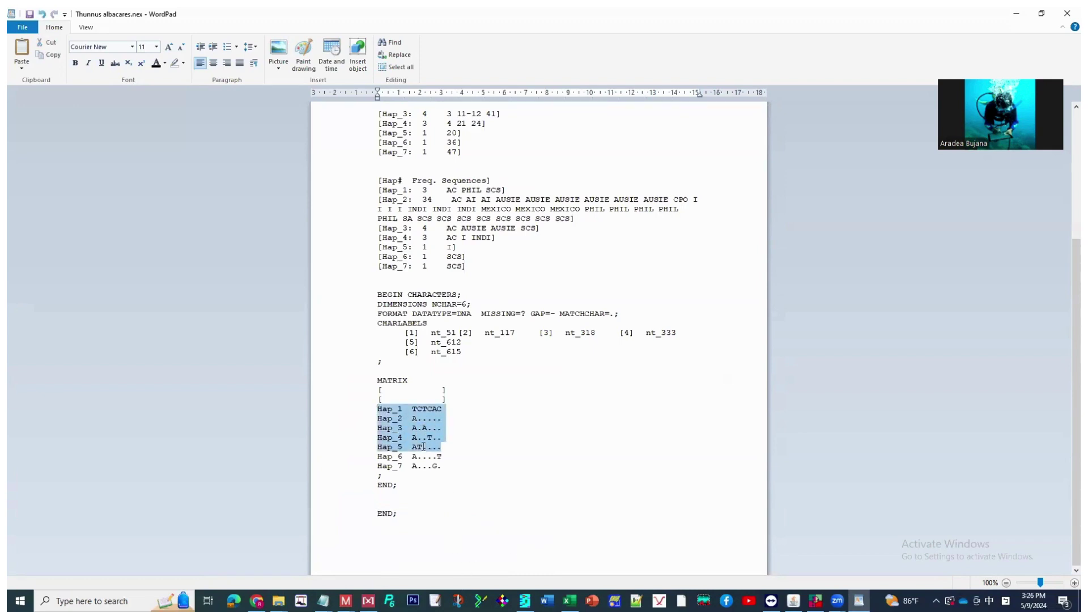
left_click(458, 470)
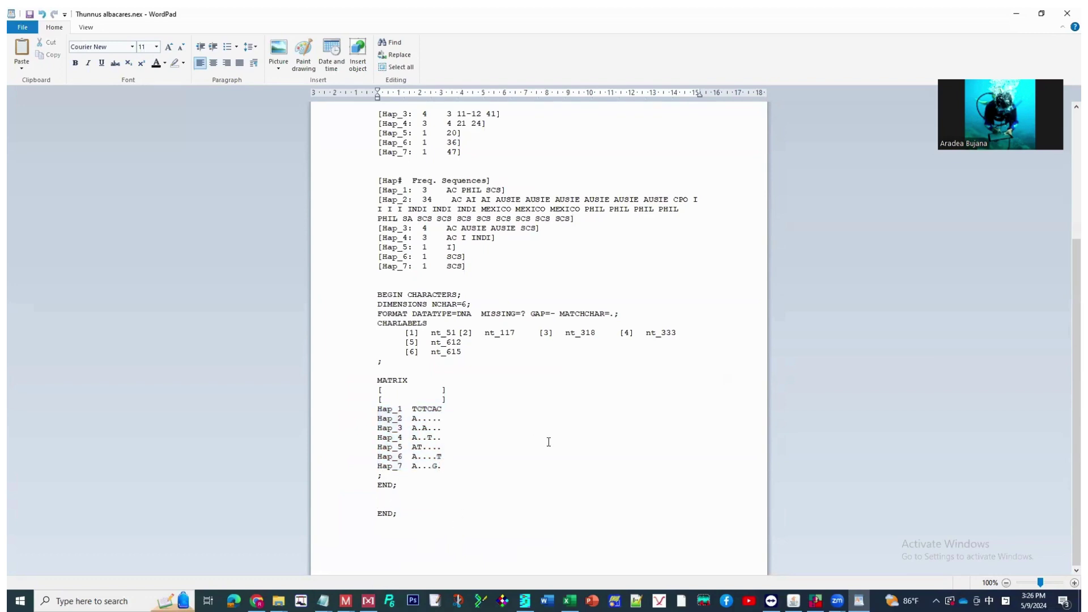
Save the TRAITS-block document as plain text 'with matix.nex', replacing the existing file.
key("alt+Tab")
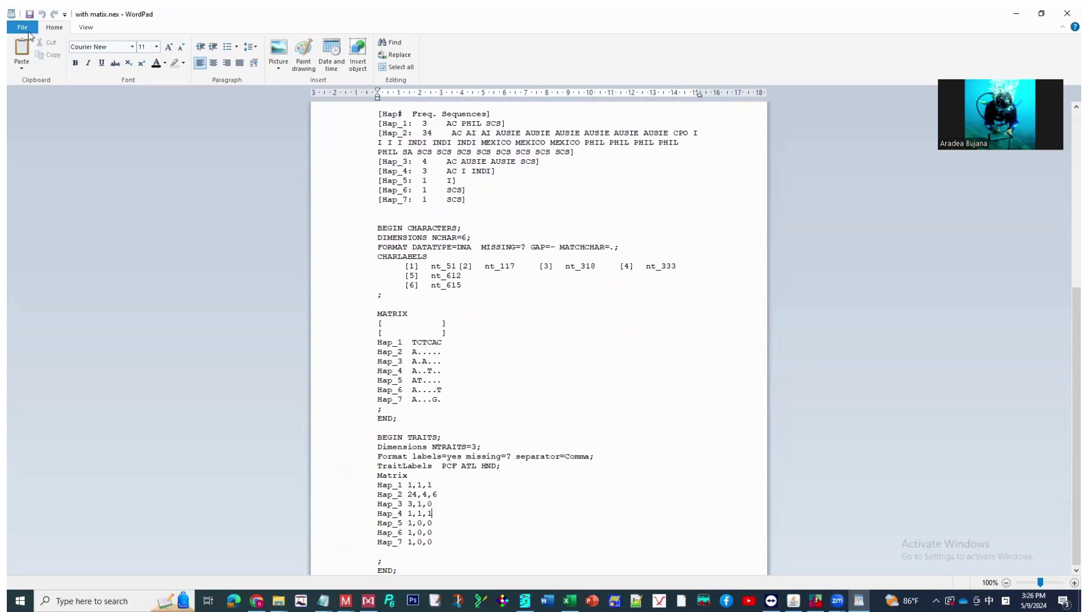
left_click(23, 28)
mouse_move(38, 120)
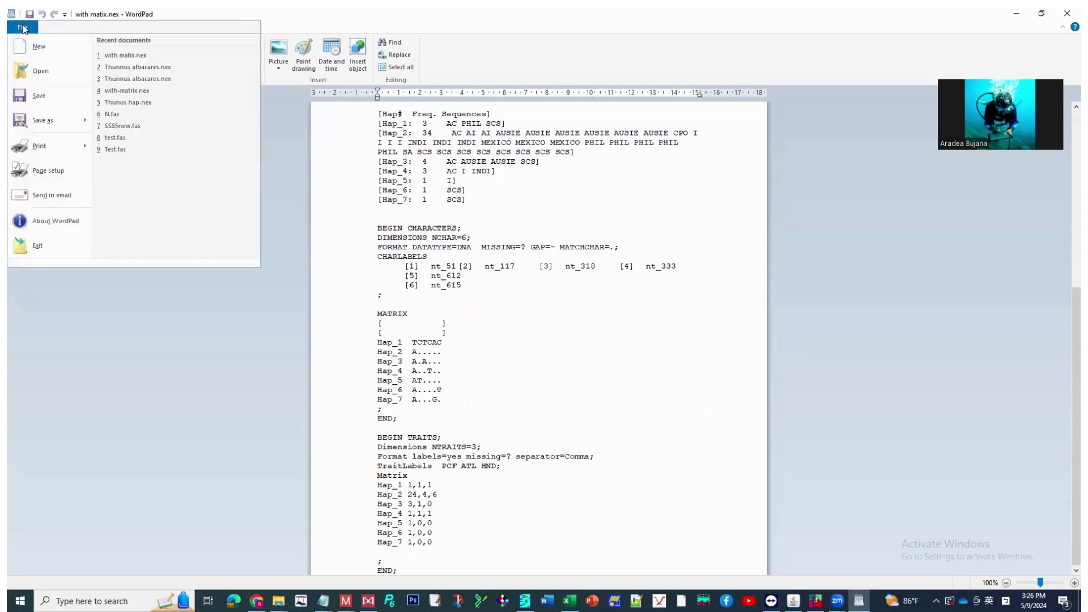
left_click(30, 121)
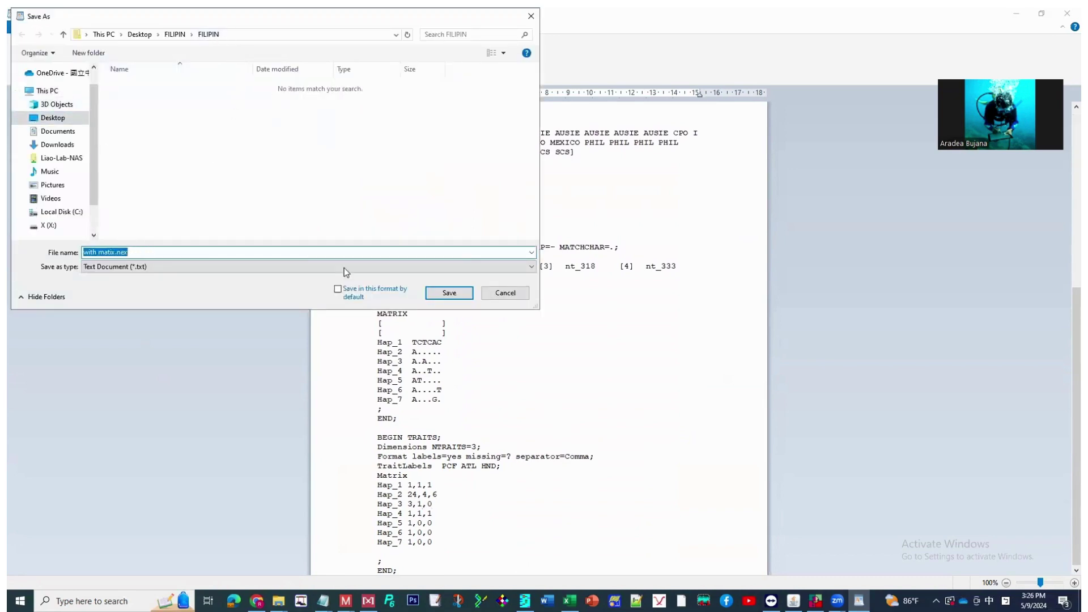
left_click(449, 293)
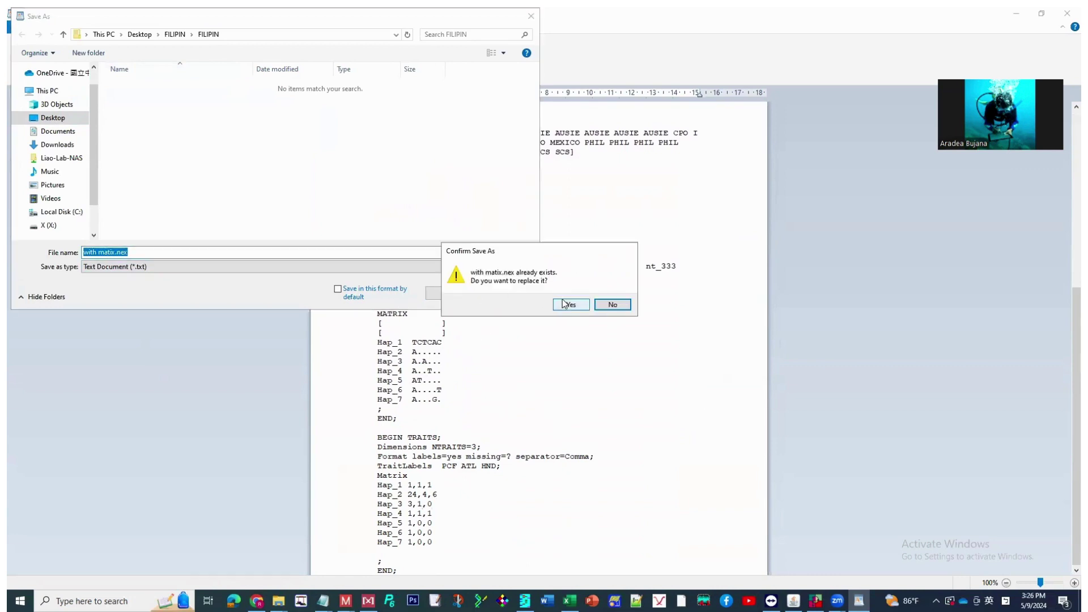
left_click(570, 304)
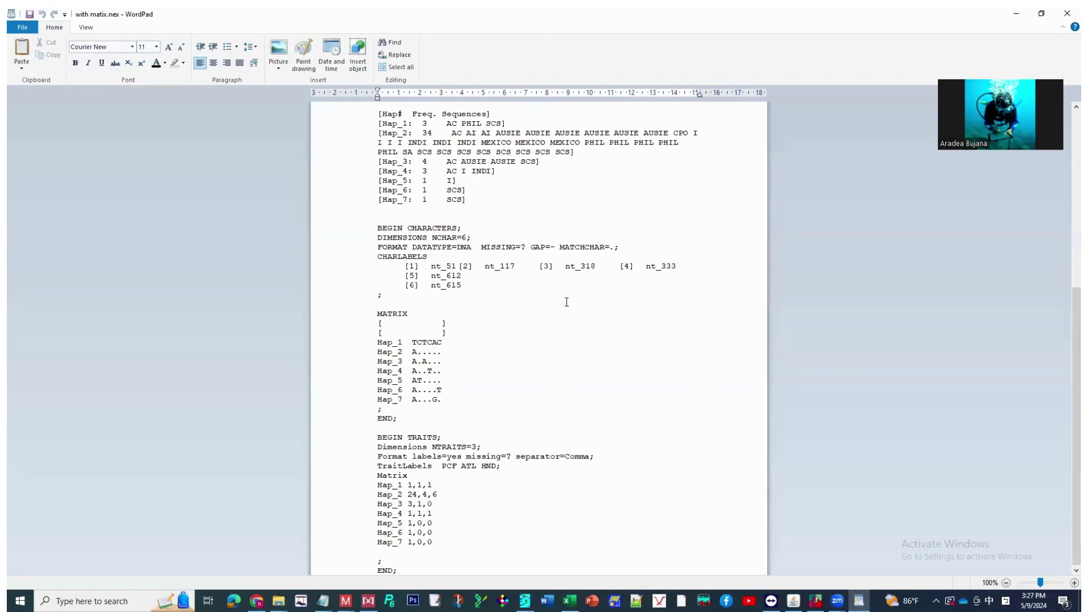
Close WordPad and load with matix.nex into PopART, dismissing the CHARLABELS warning.
left_click(1067, 12)
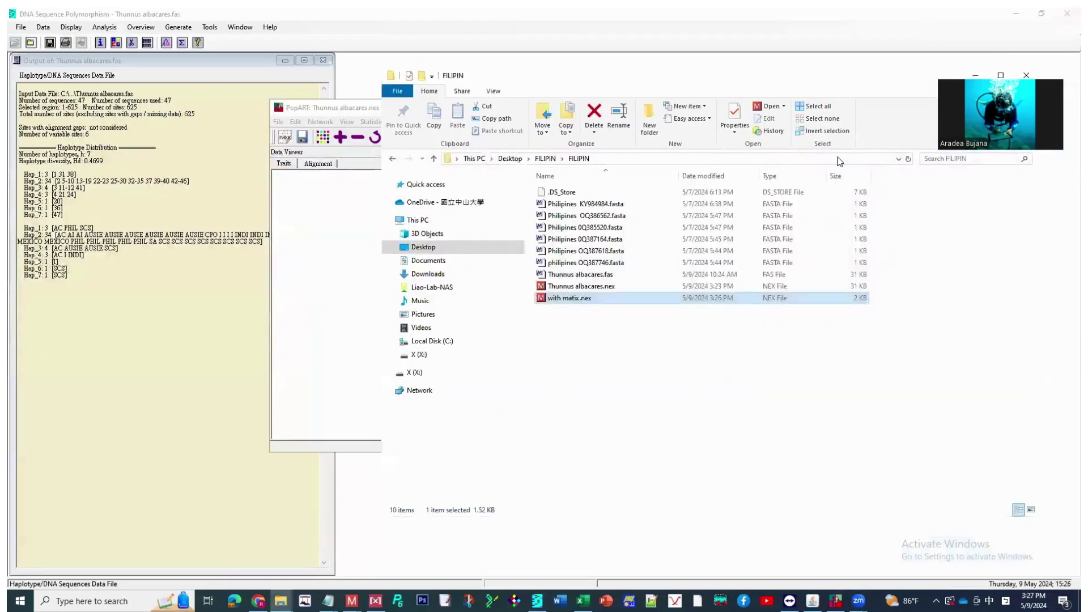
left_click(366, 269)
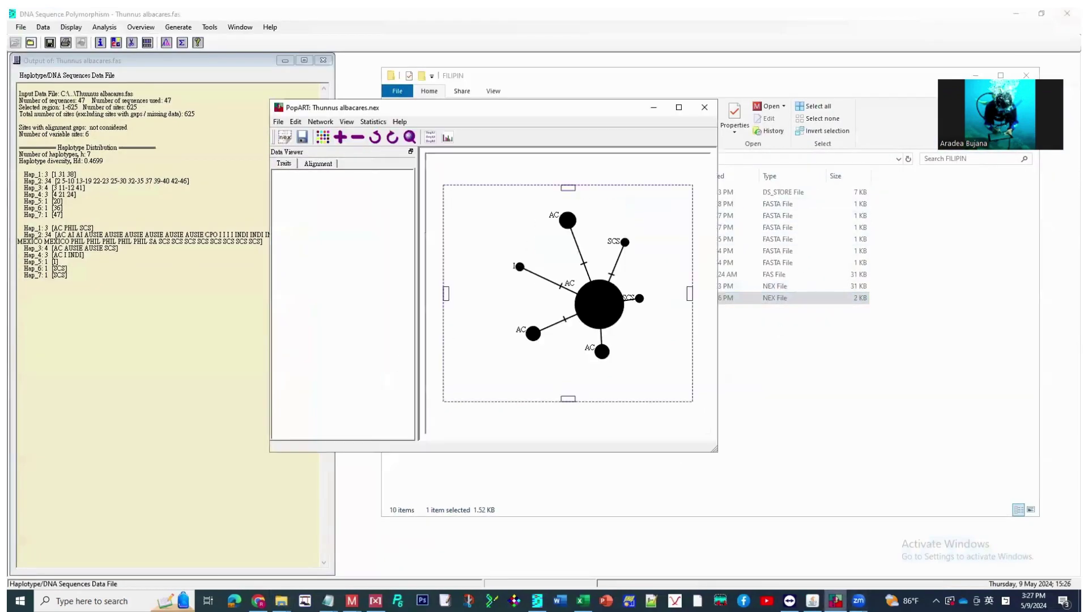
left_click(287, 138)
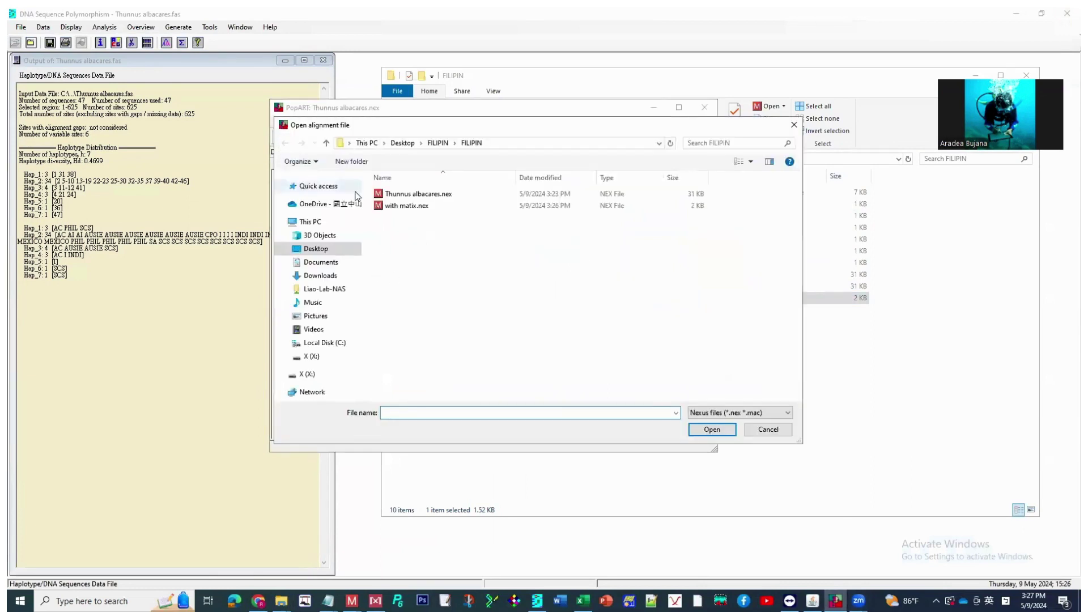
left_click(407, 206)
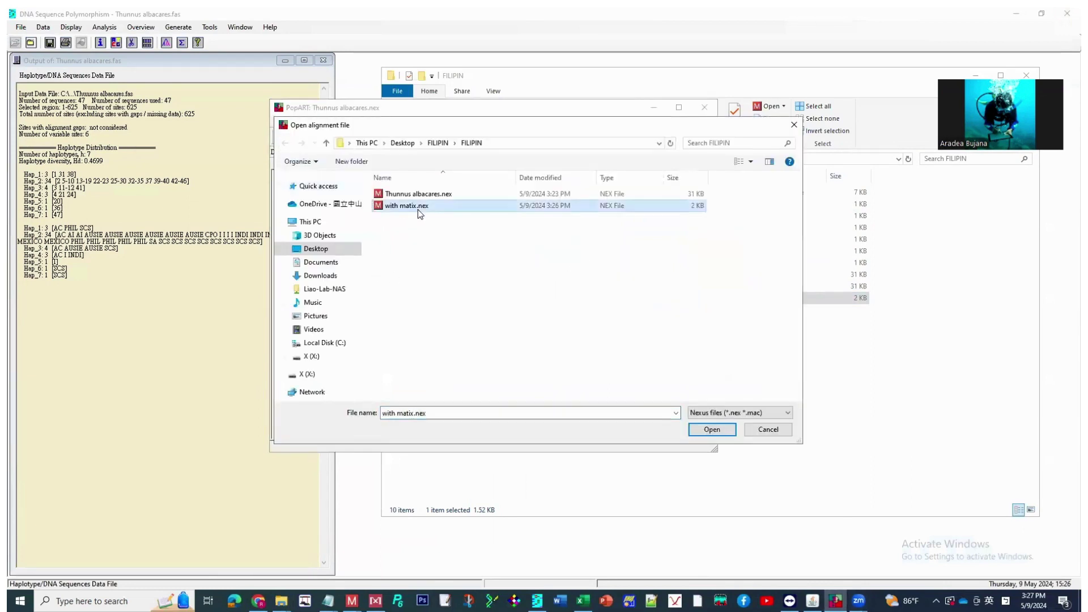
left_click(713, 429)
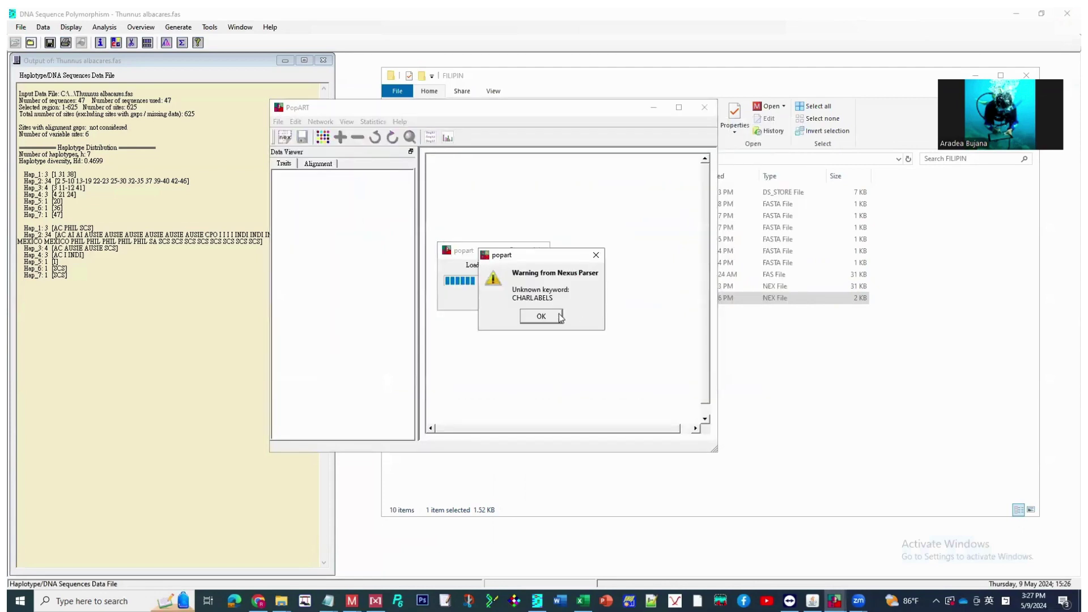
left_click(541, 316)
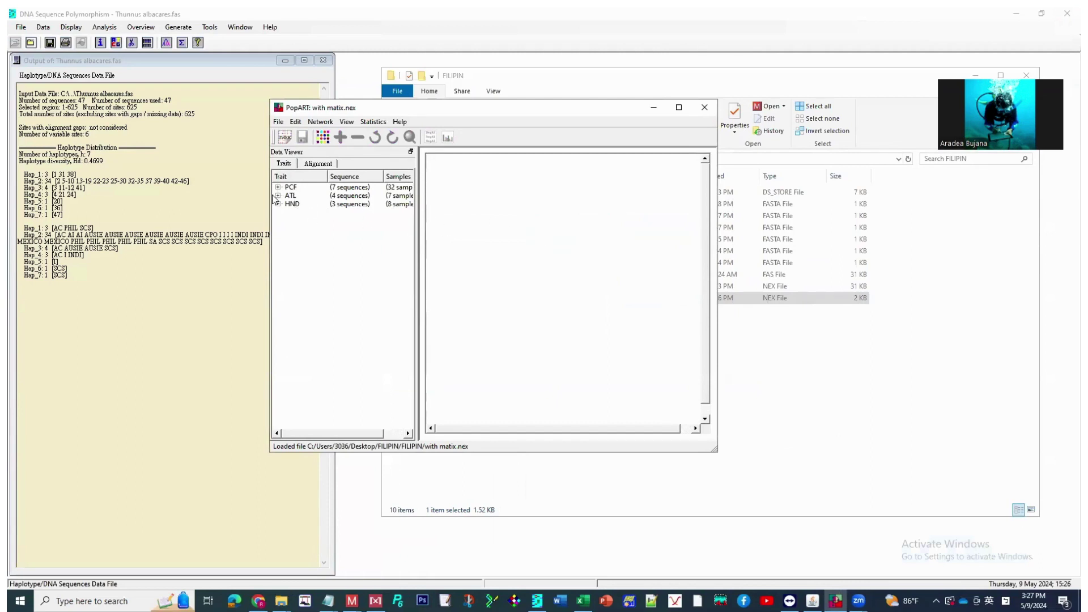
Expand the PCF, ATL and HND traits to list their haplotypes.
left_click(278, 187)
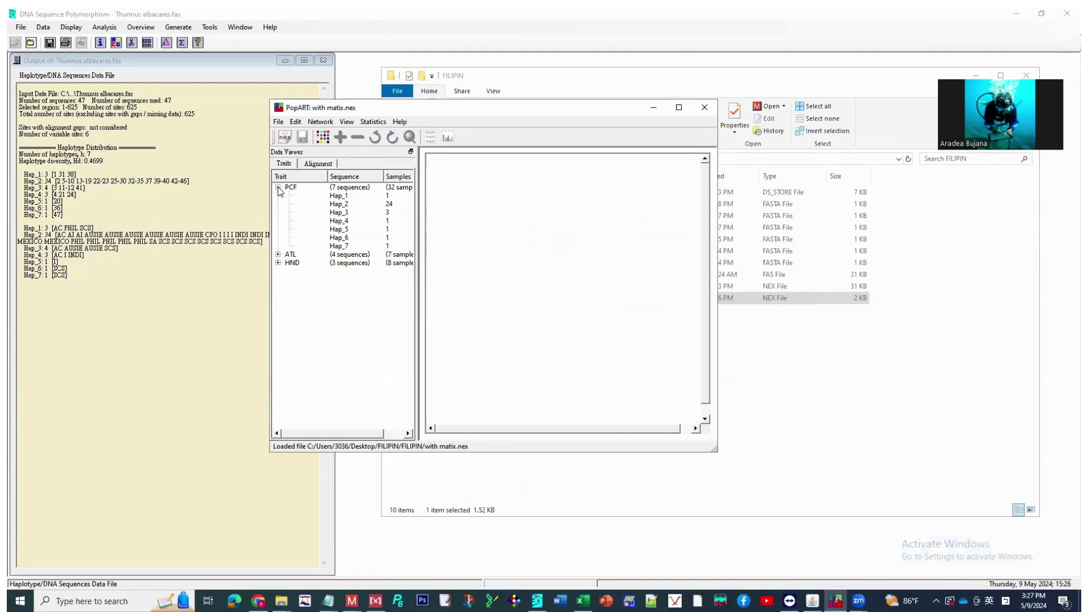
left_click(278, 254)
left_click(278, 297)
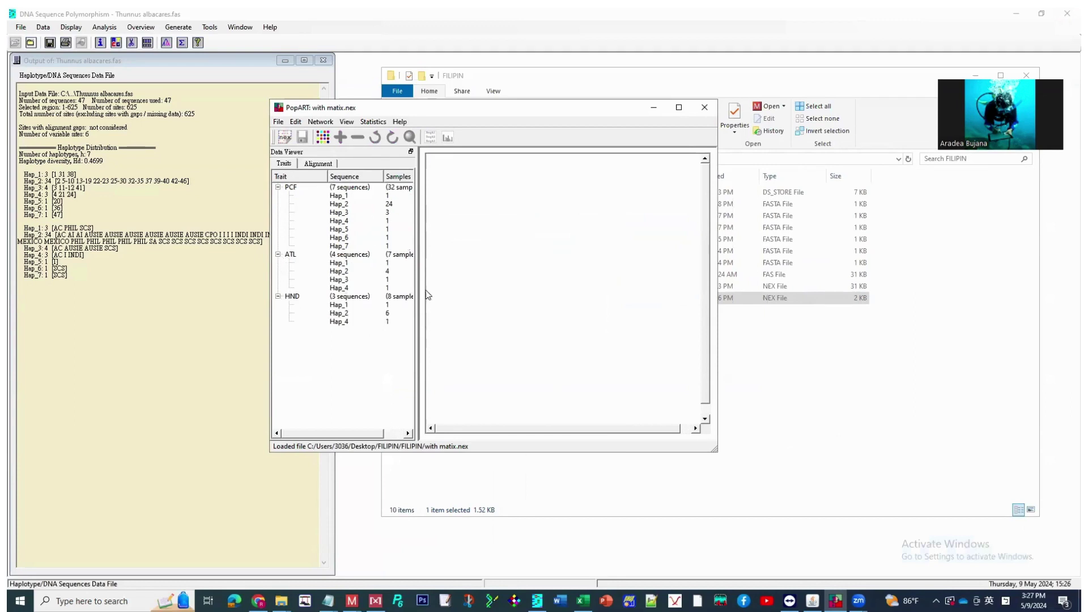
Build a TCS network and apply a pastel colour theme.
left_click(320, 121)
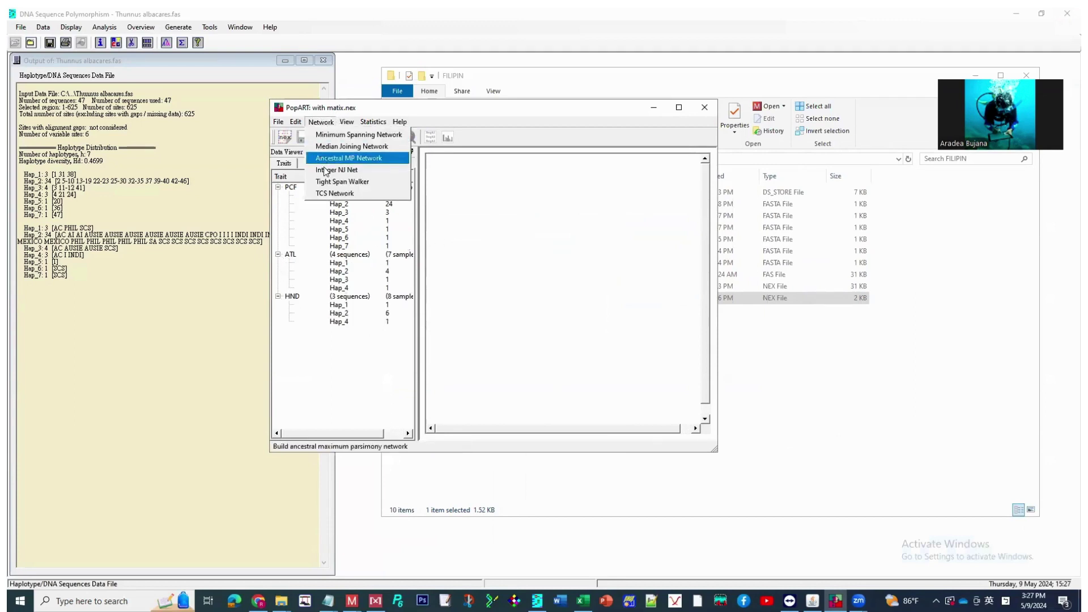
left_click(336, 193)
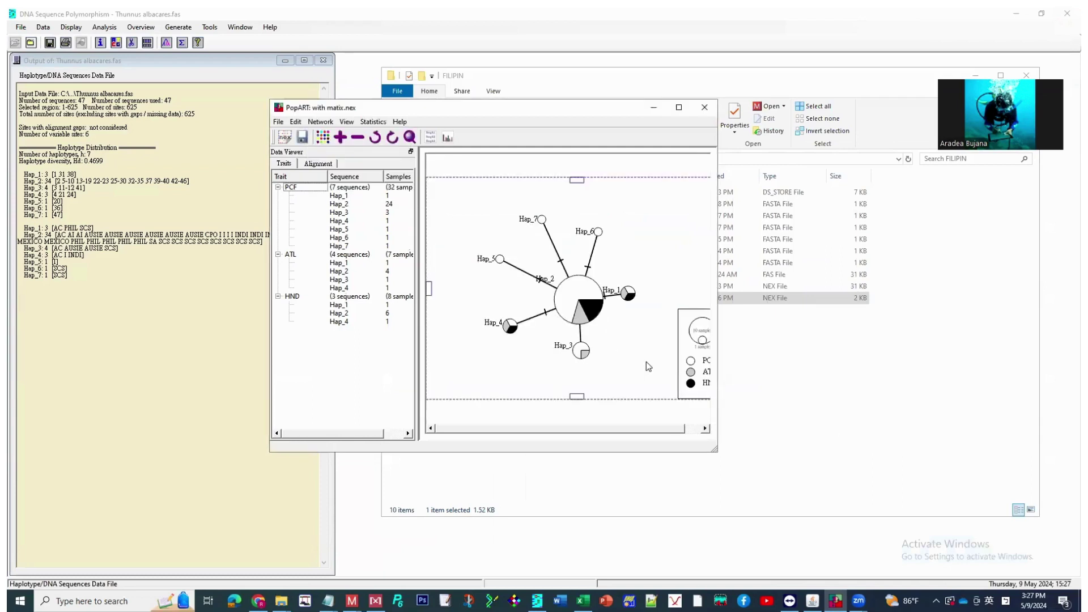
left_click_drag(653, 432, 681, 431)
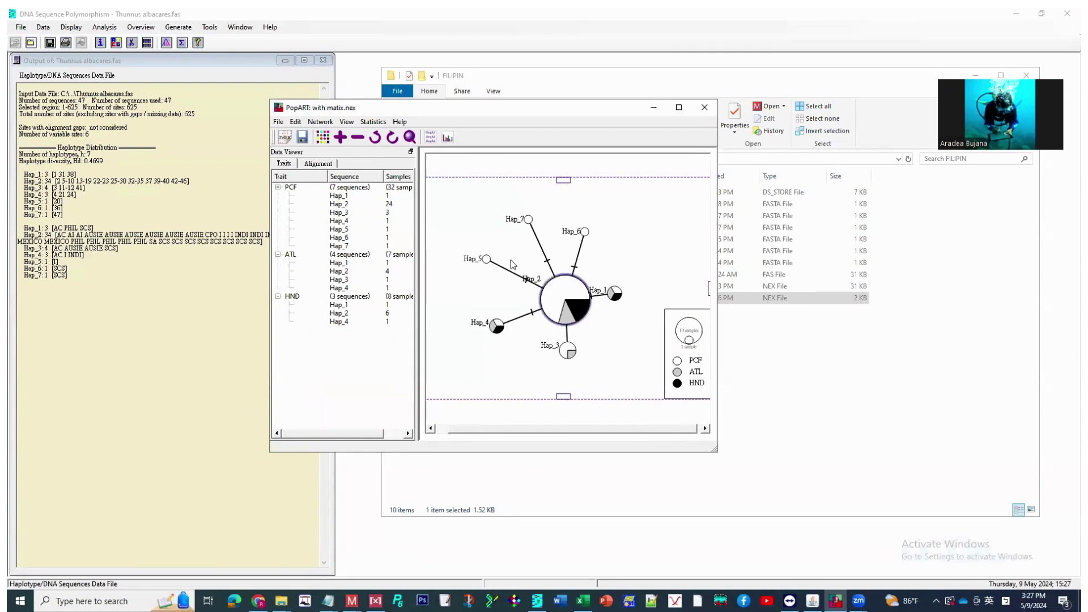
left_click(325, 139)
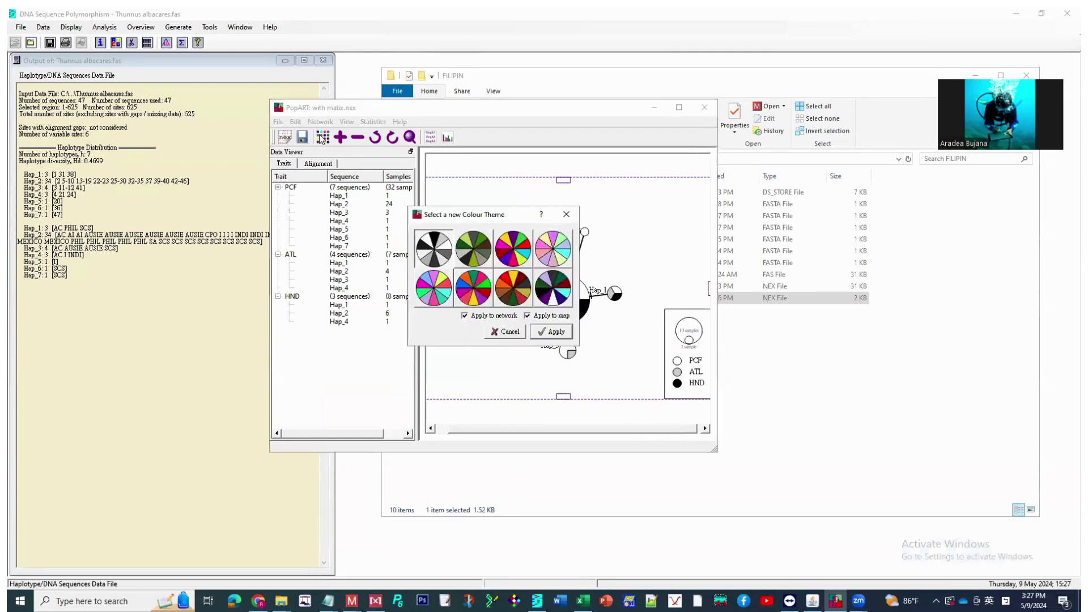
left_click(442, 294)
left_click(545, 333)
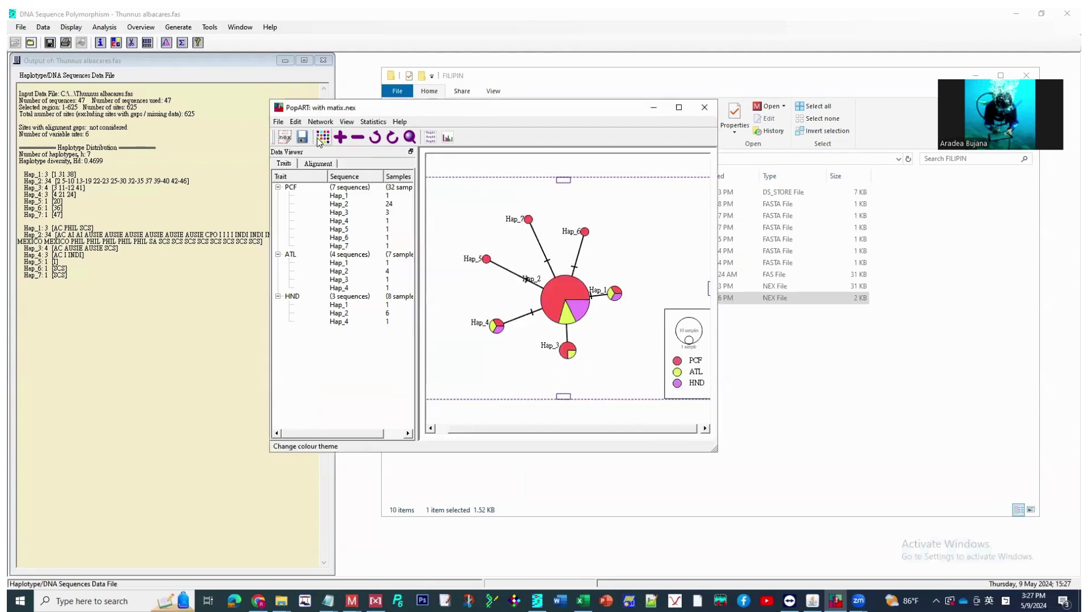
Try dark red-green and pastel blue-green-pink themes, then apply the vivid pink-yellow-magenta theme.
left_click(323, 138)
left_click(557, 292)
left_click(555, 331)
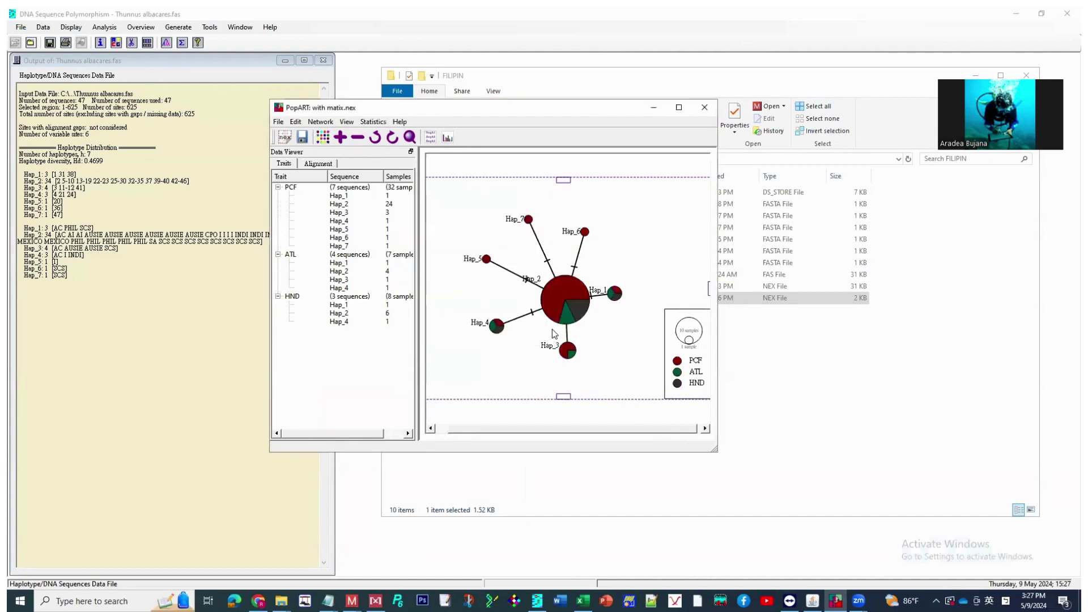
left_click(324, 139)
left_click(554, 253)
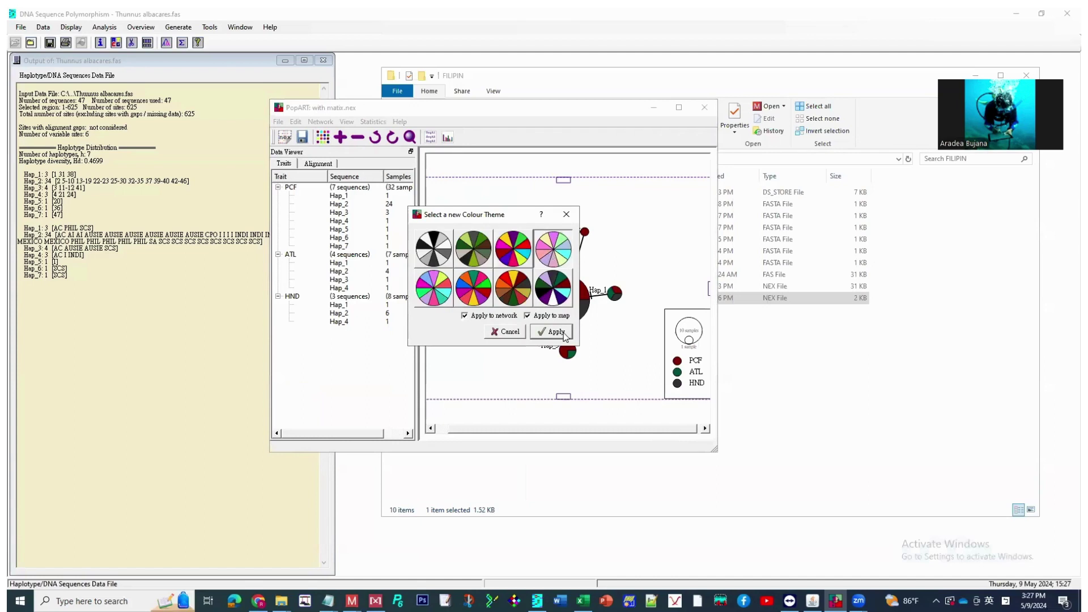
left_click(554, 332)
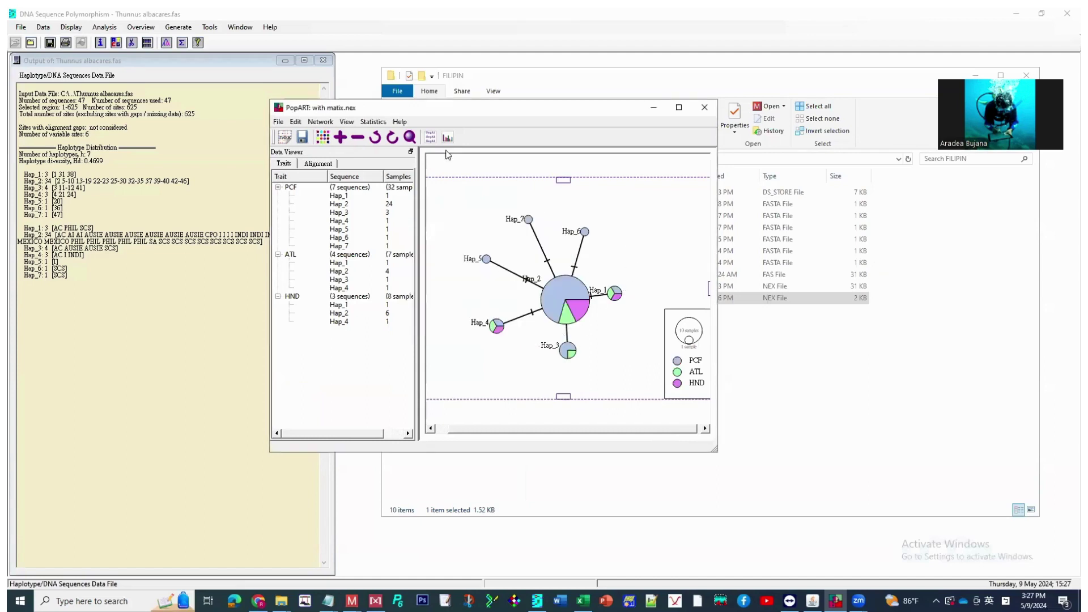
left_click(324, 139)
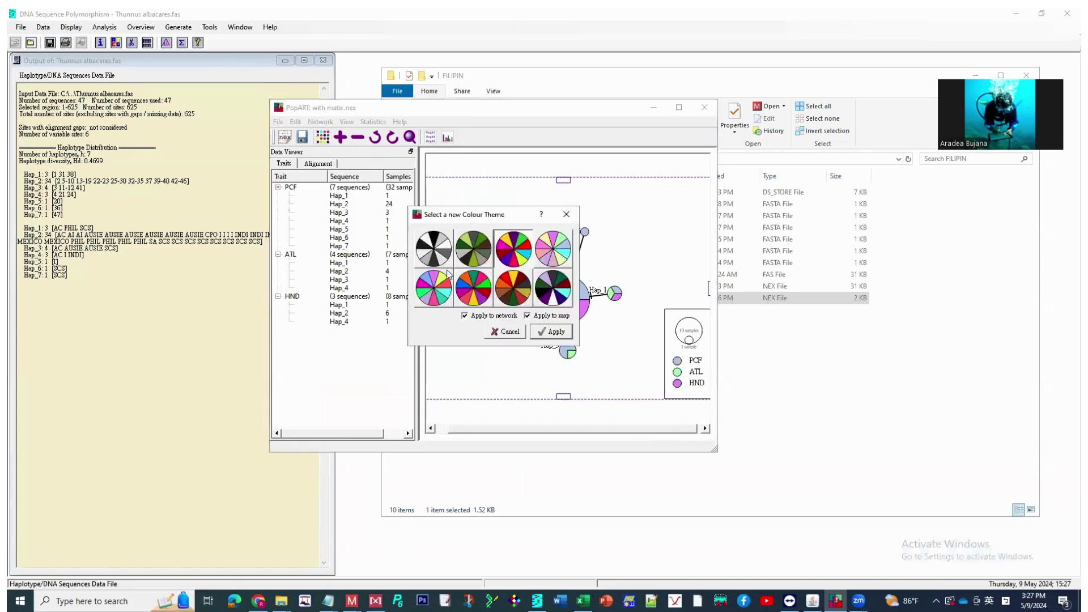
left_click(555, 332)
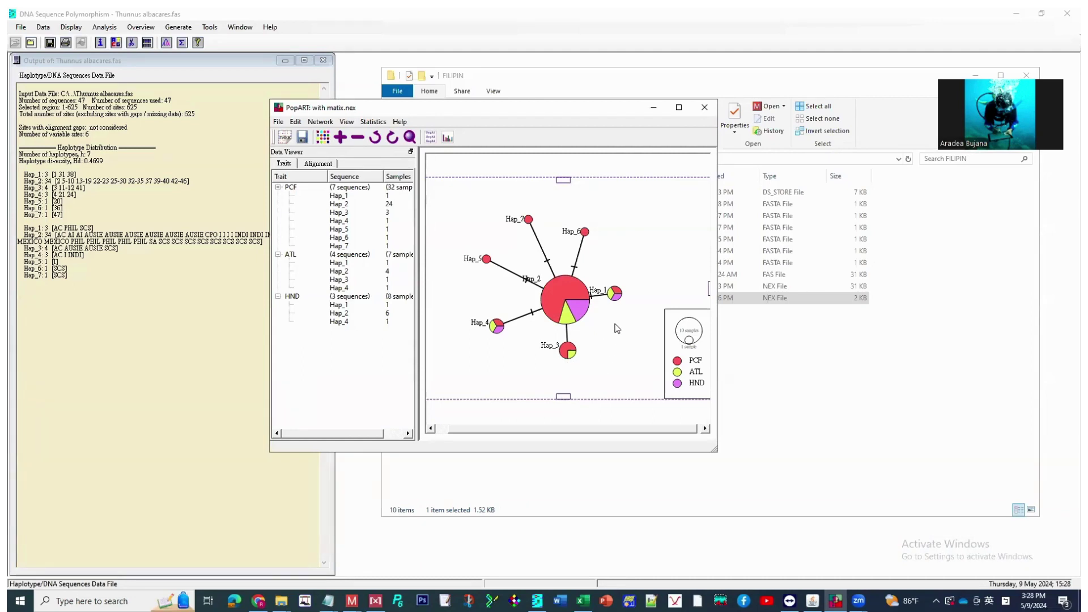
left_click(647, 429)
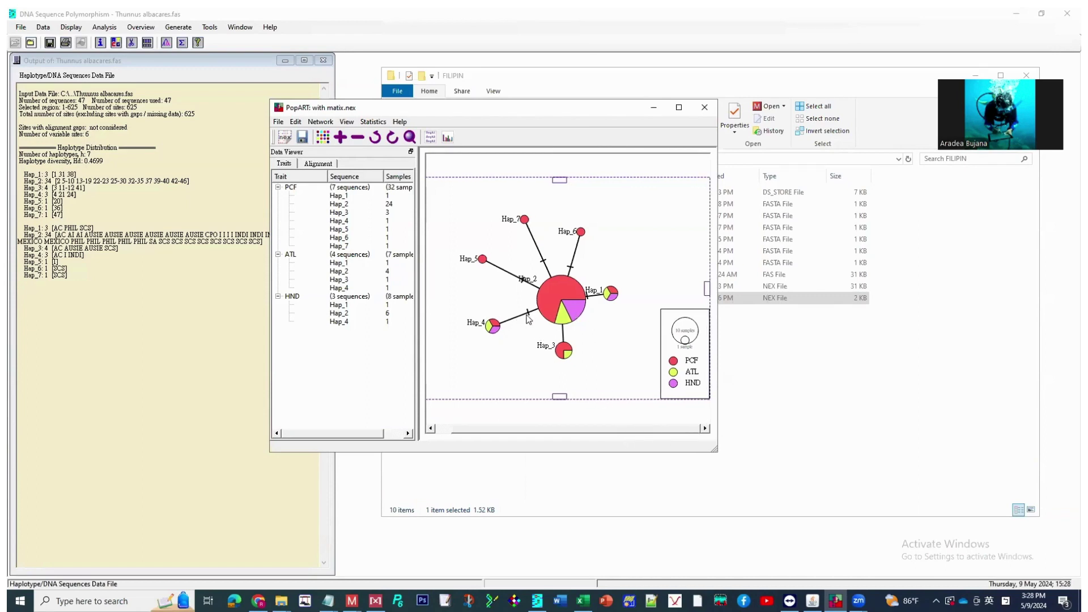